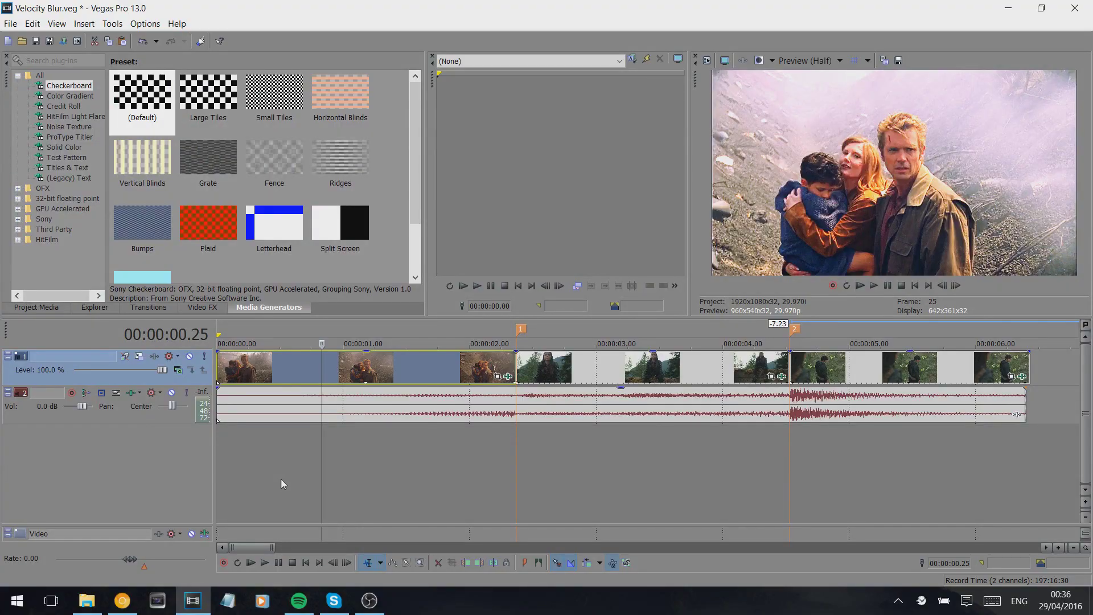
- Insert a Velocity envelope on the first video clip
scroll(352, 484, "down", 2)
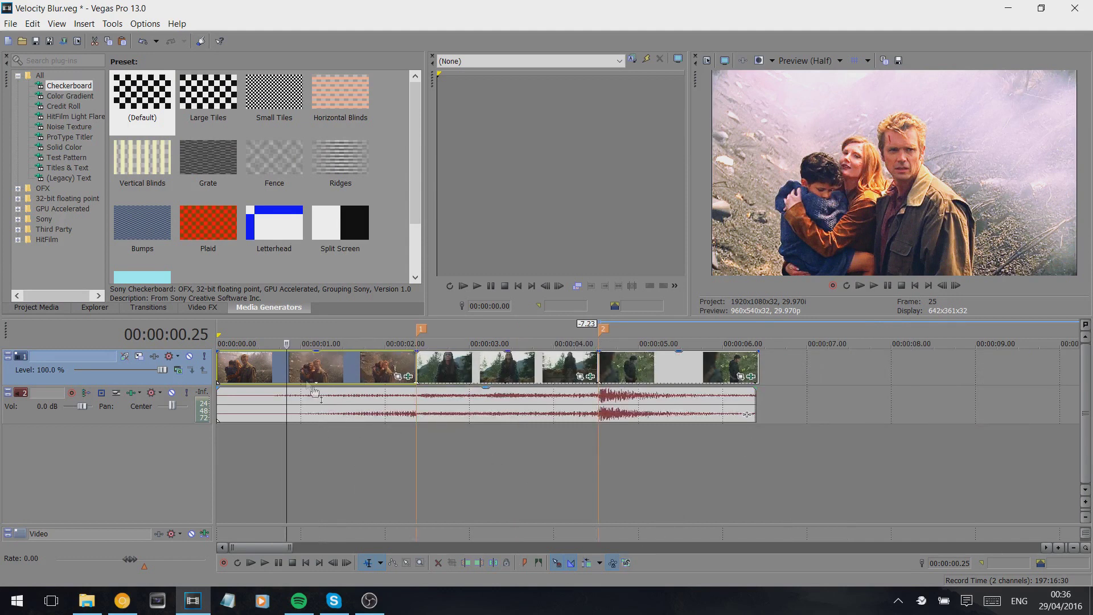
left_click(296, 373)
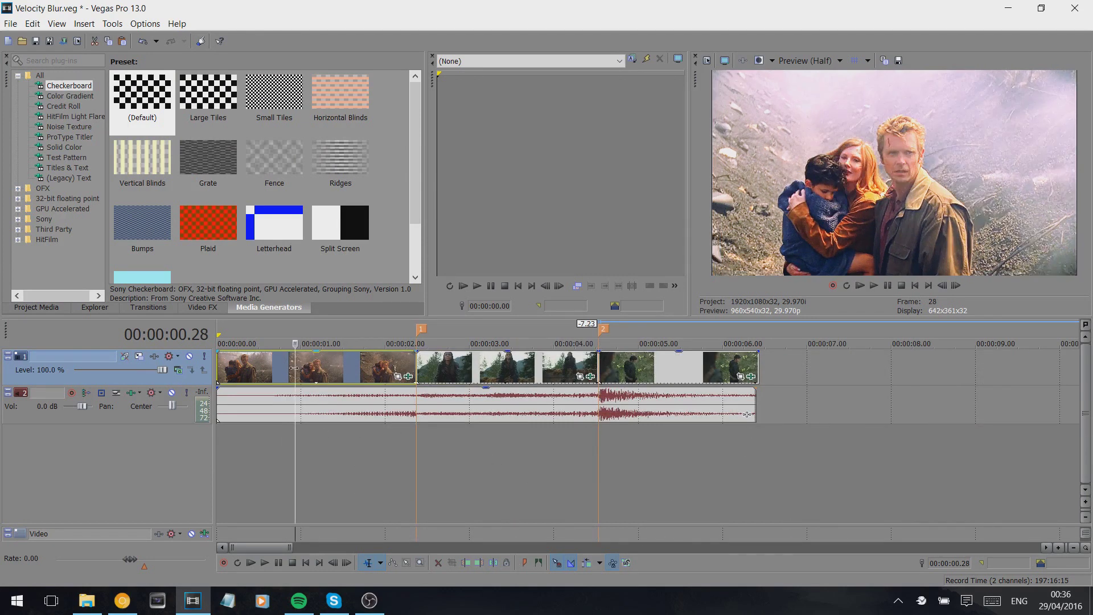
right_click(294, 369)
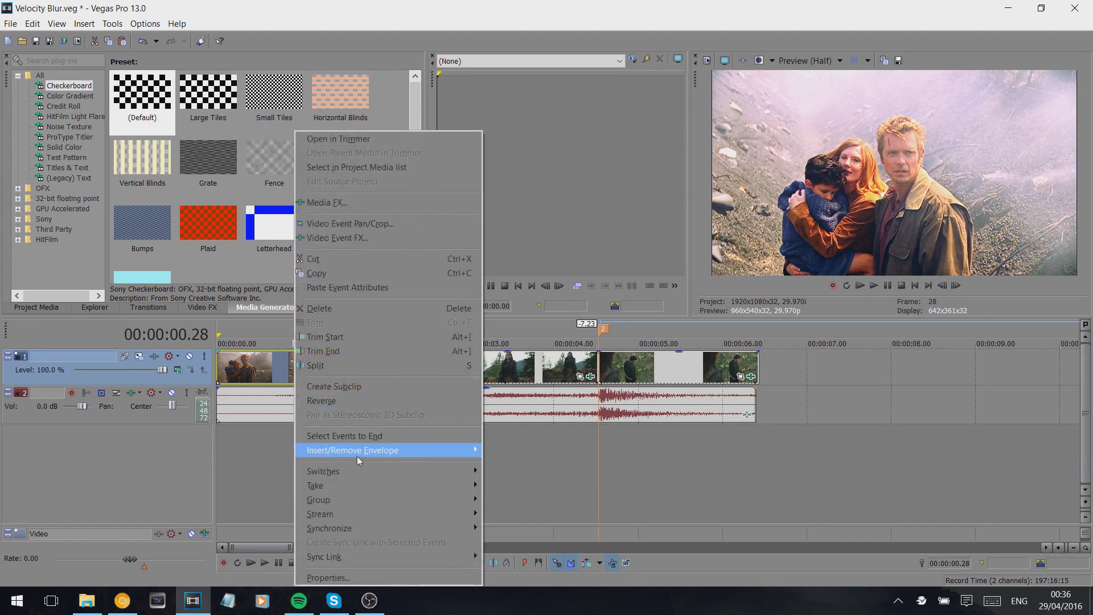
mouse_move(356, 456)
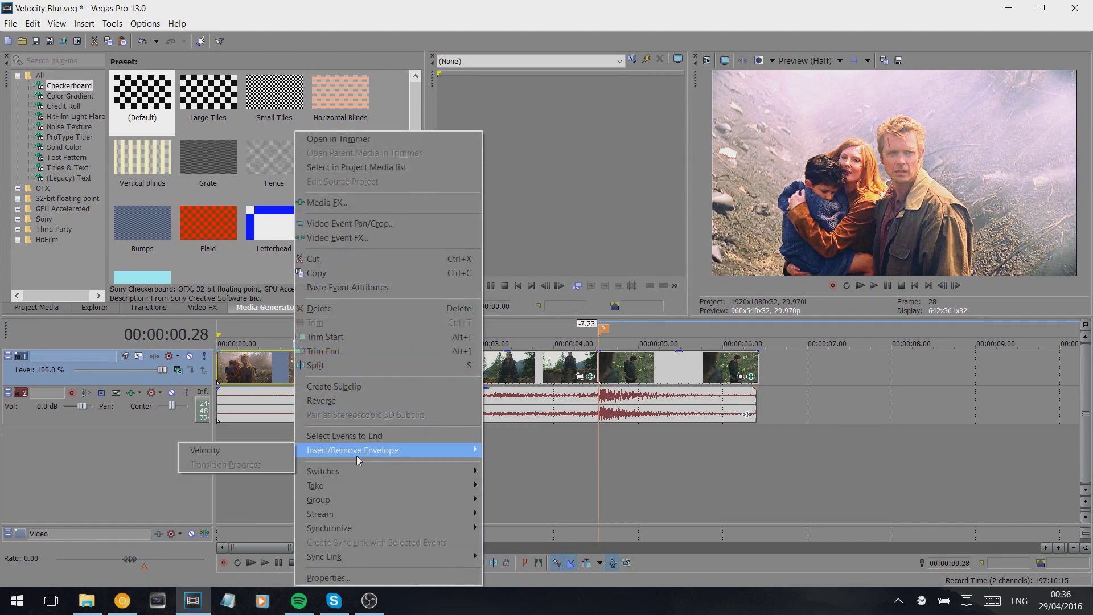
left_click(280, 451)
- Add four velocity points to the first clip at about 00:00:00.23, 00:00:00.27, 00:00:01.09 and 00:00:01.14
scroll(312, 431, "up", 3)
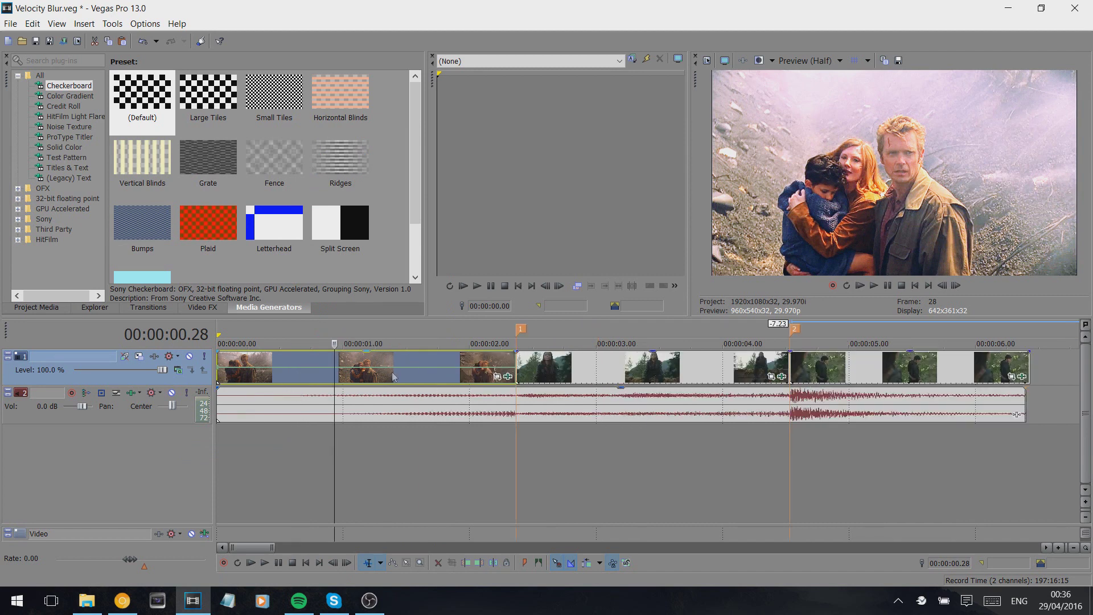
double_click(313, 369)
double_click(331, 368)
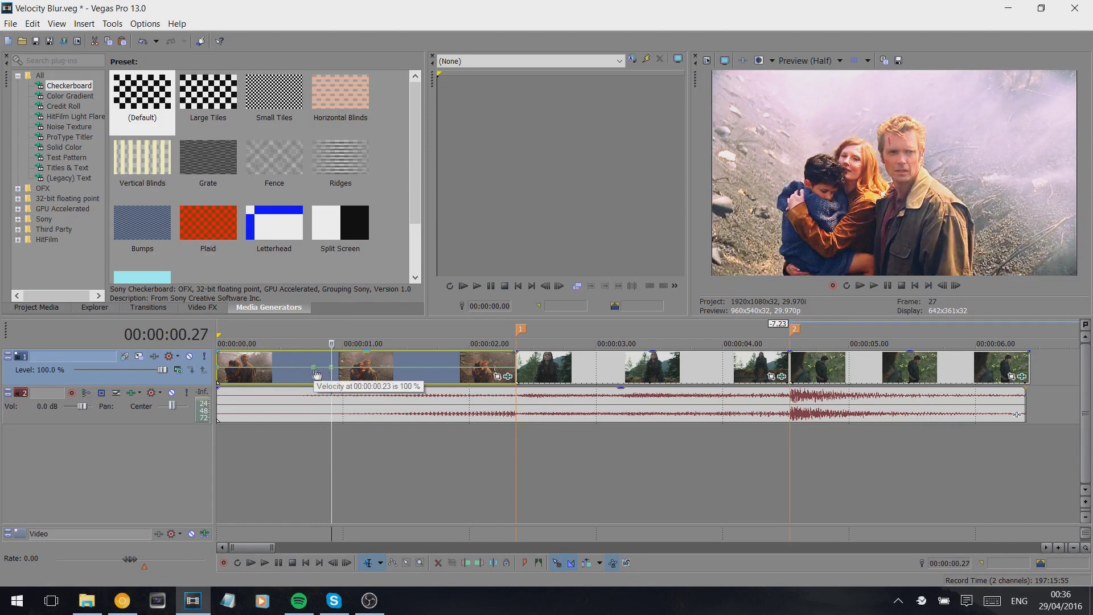
double_click(382, 369)
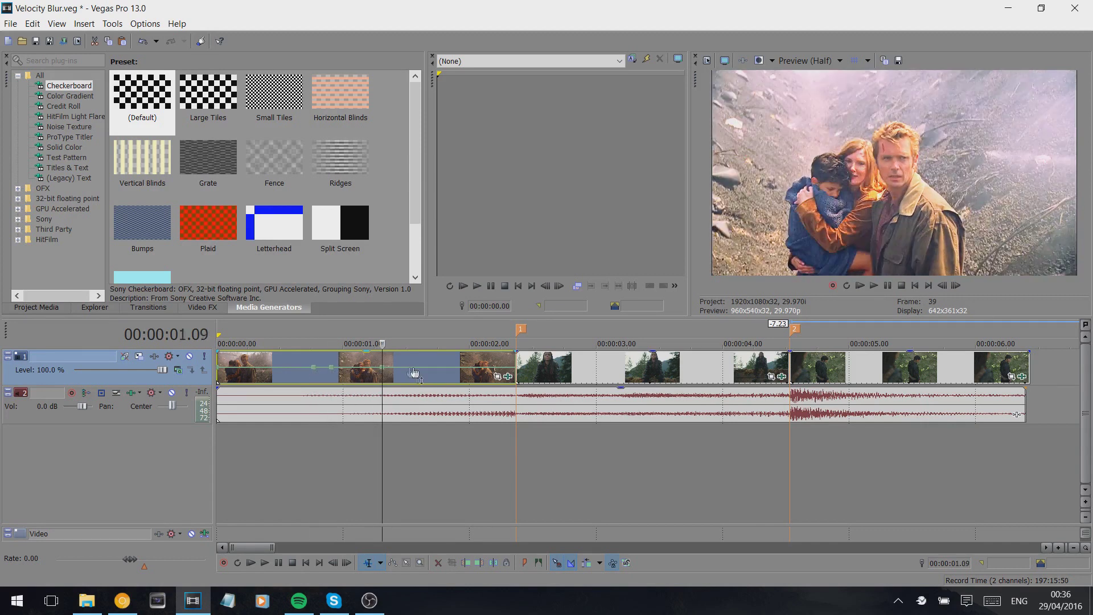
double_click(402, 371)
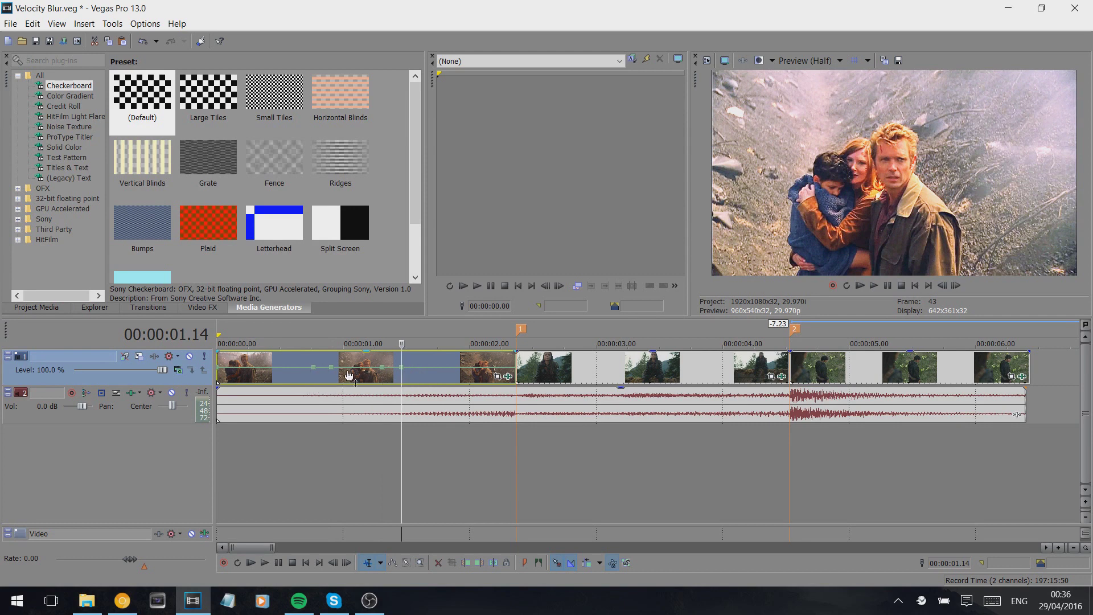
- Raise the first clip's velocity between the two middle envelope points to about 245 %
left_click_drag(349, 375, 350, 367)
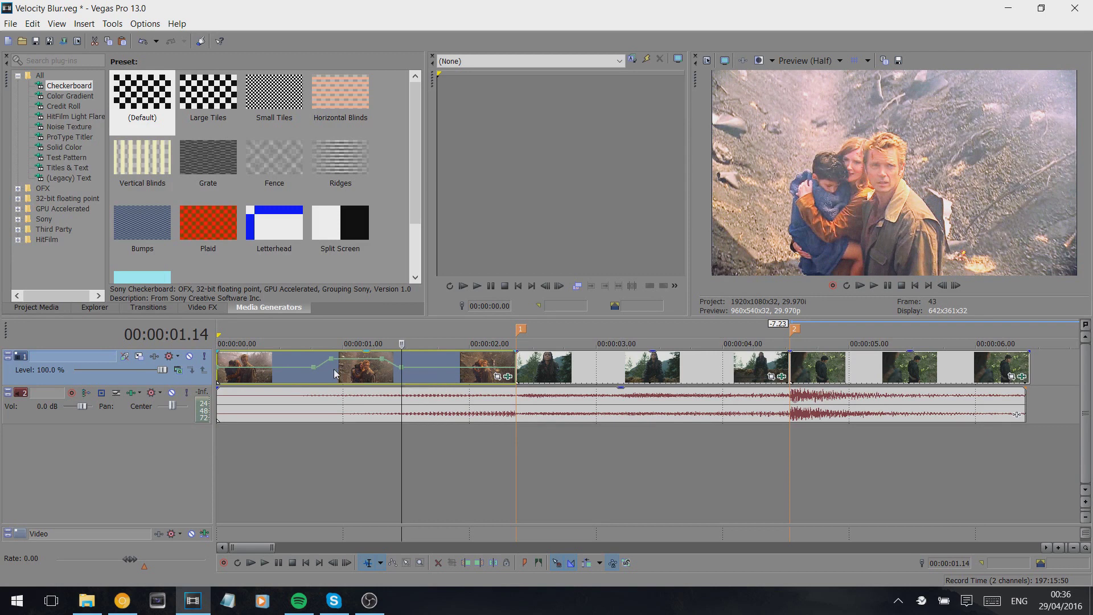
left_click(335, 371)
left_click_drag(340, 371, 402, 371)
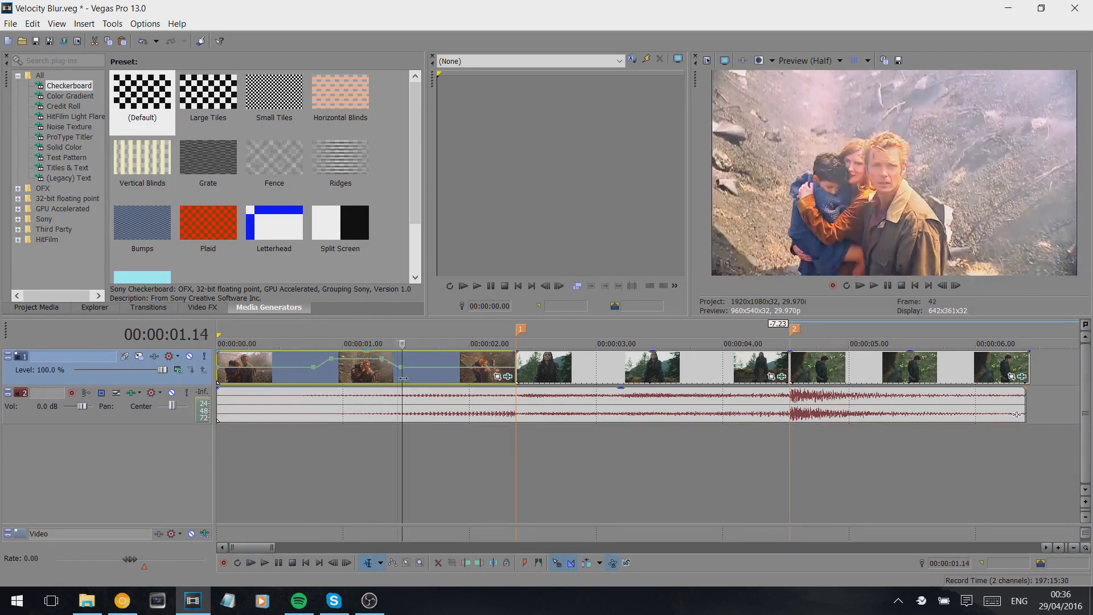
left_click(343, 365)
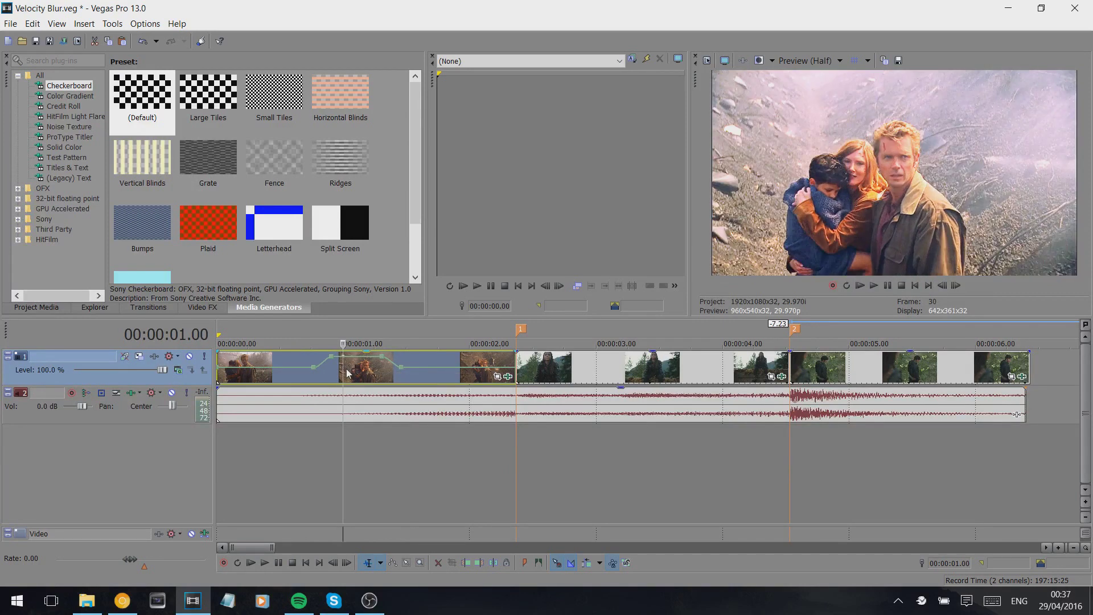
mouse_move(348, 368)
left_mouse_down()
mouse_move(369, 369)
mouse_move(335, 370)
mouse_move(361, 369)
mouse_move(355, 377)
mouse_move(354, 362)
left_mouse_up()
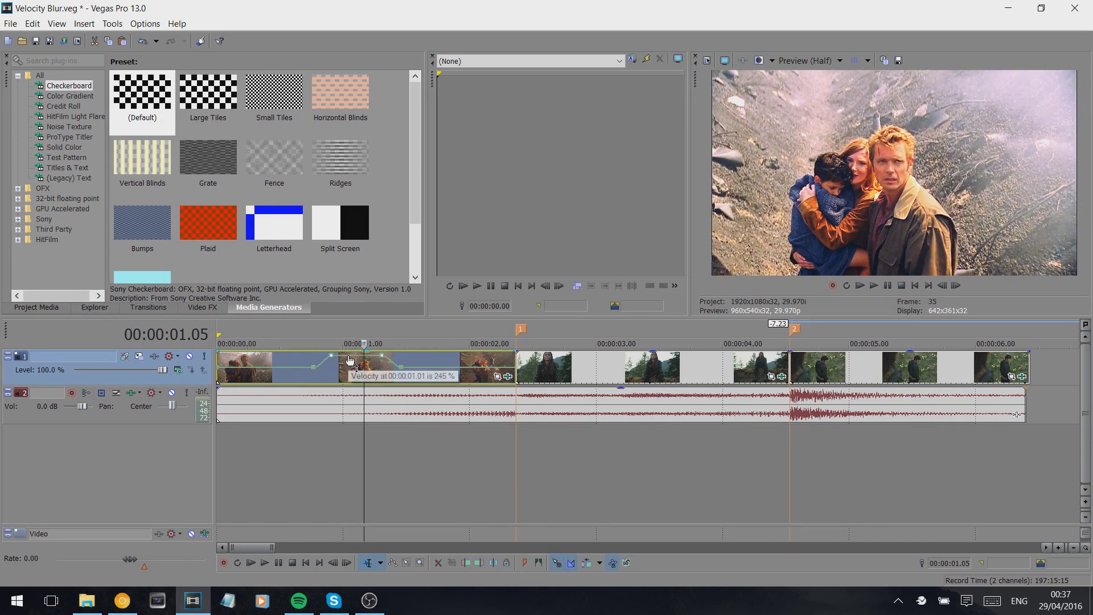
- Mark the range from 00:00:00.00 to 00:00:02.04 and play it to preview the velocity change
left_click_drag(486, 455, 159, 333)
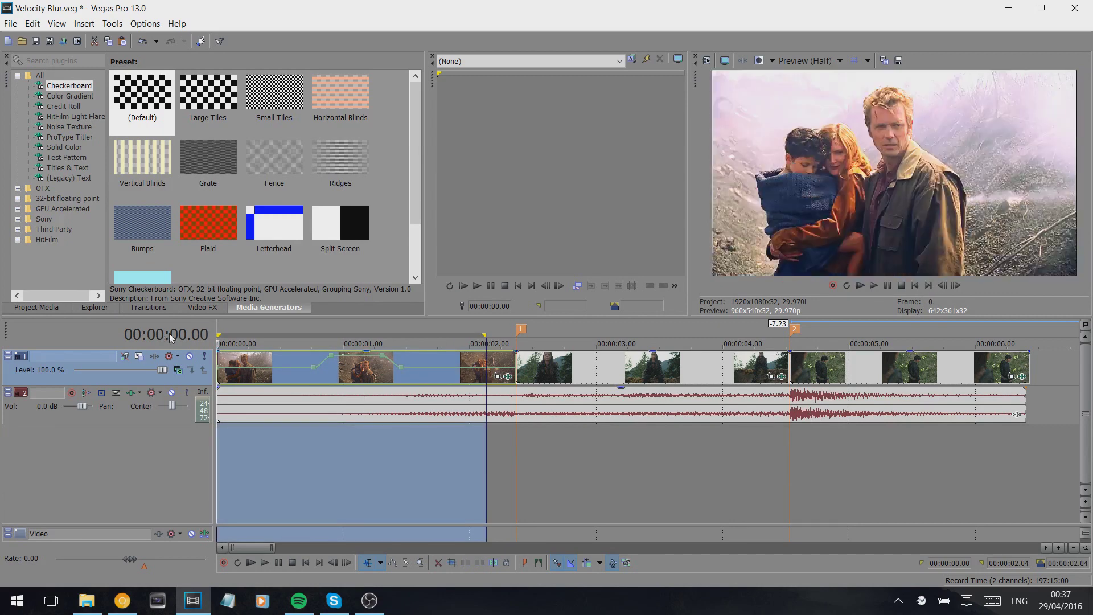
key("space")
left_click(356, 368)
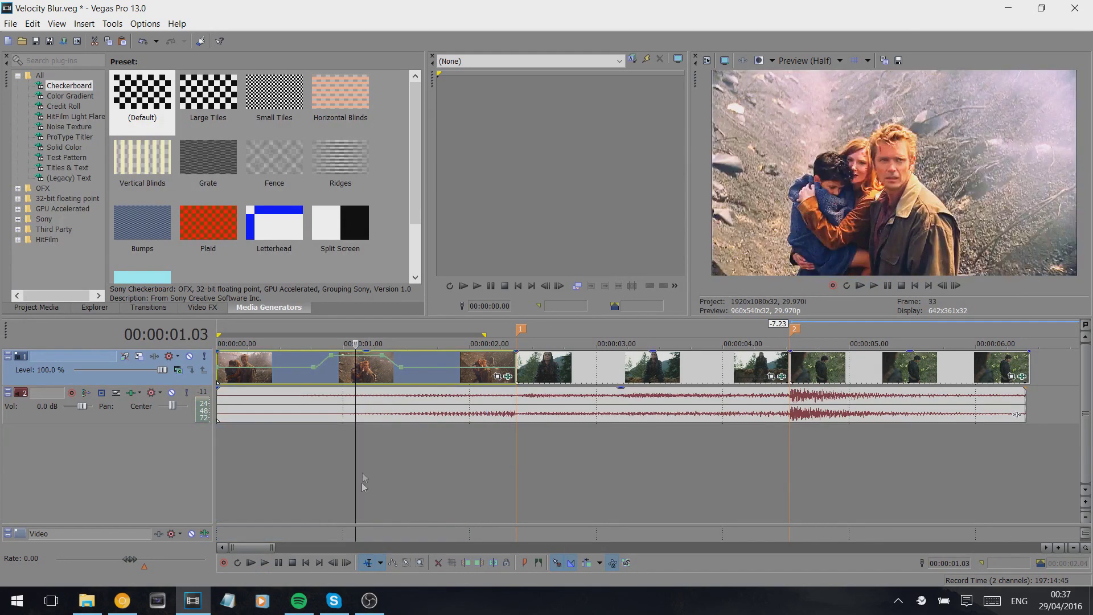
- Enlarge the bus track area and insert a Motion Blur Amount envelope on the video bus track
left_click_drag(341, 526, 344, 480)
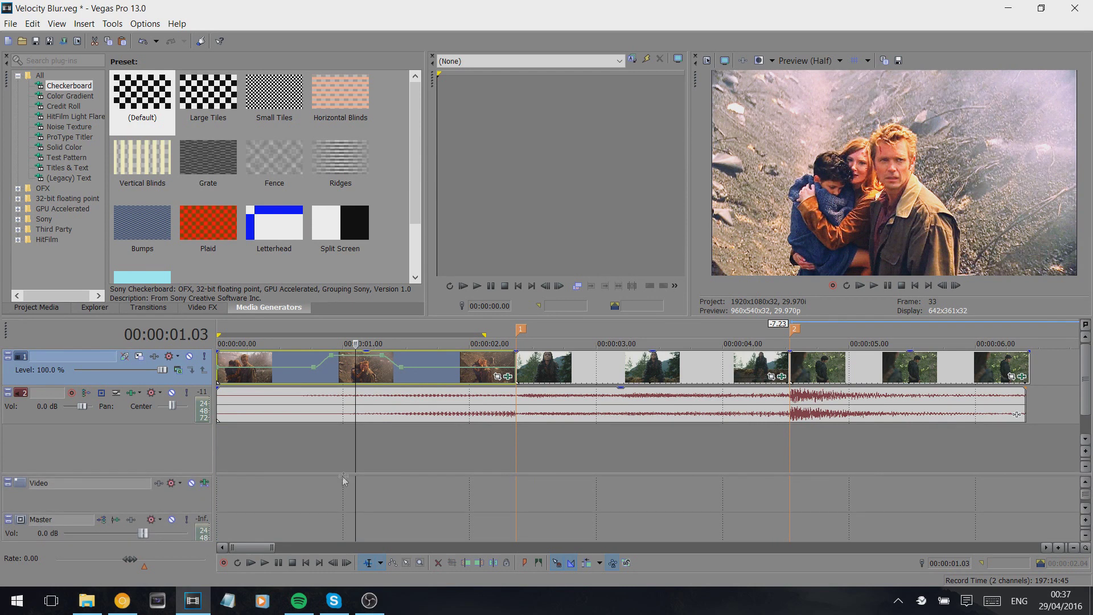
right_click(280, 499)
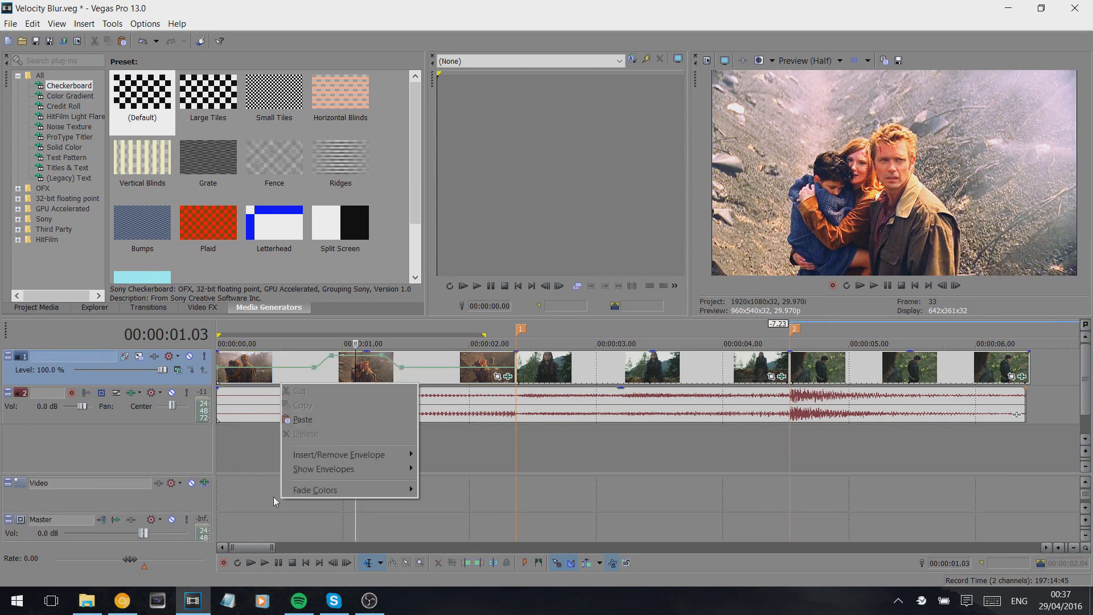
left_click(255, 496)
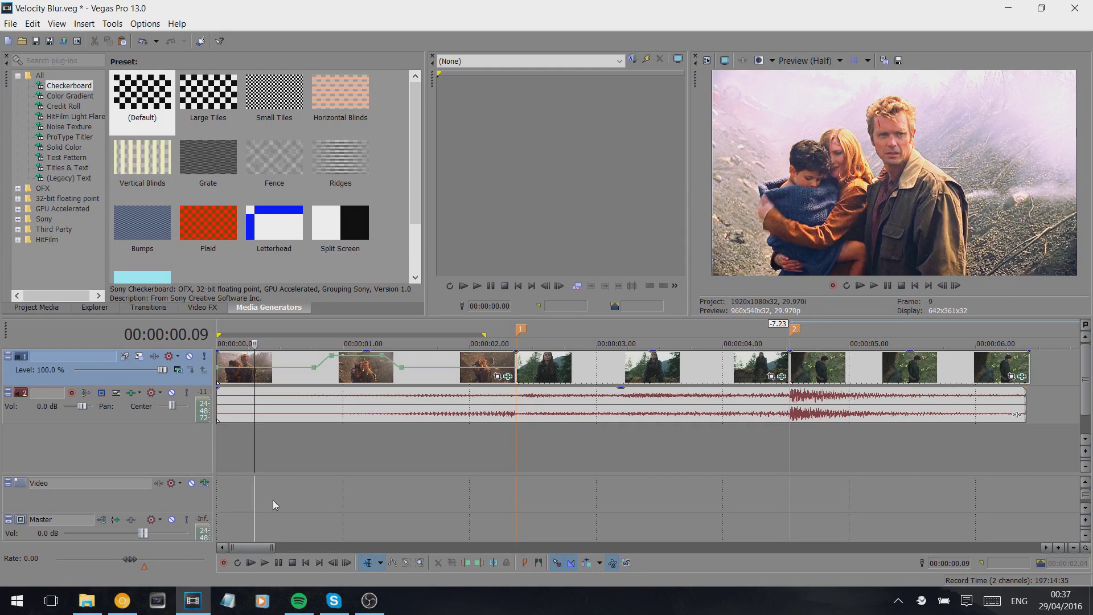
key("ctrl+shift+b")
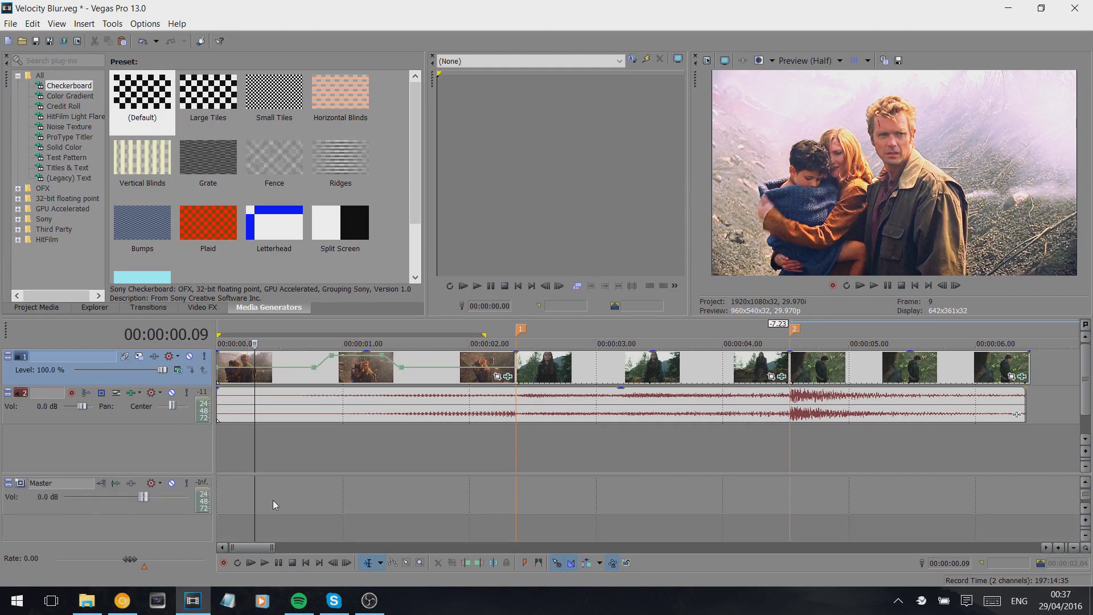
key("ctrl+shift+b")
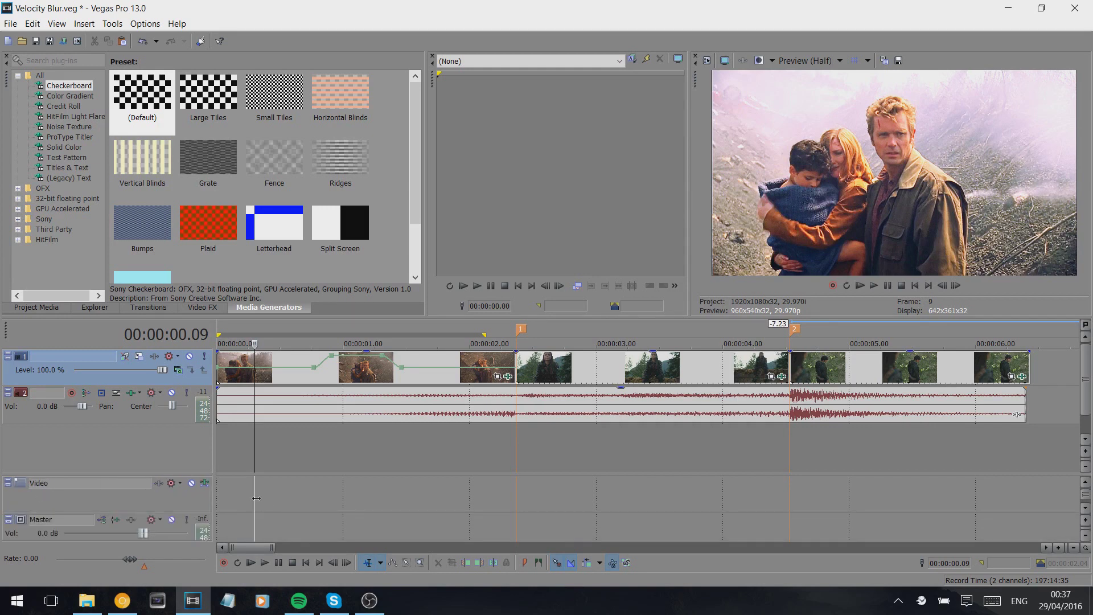
left_click(262, 499)
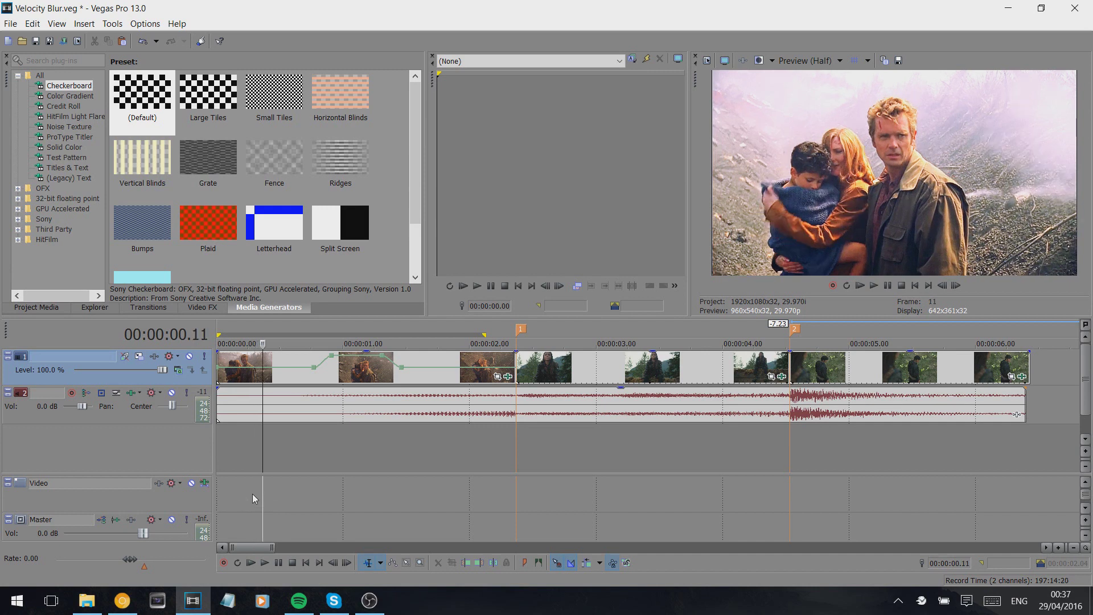
right_click(290, 494)
mouse_move(366, 453)
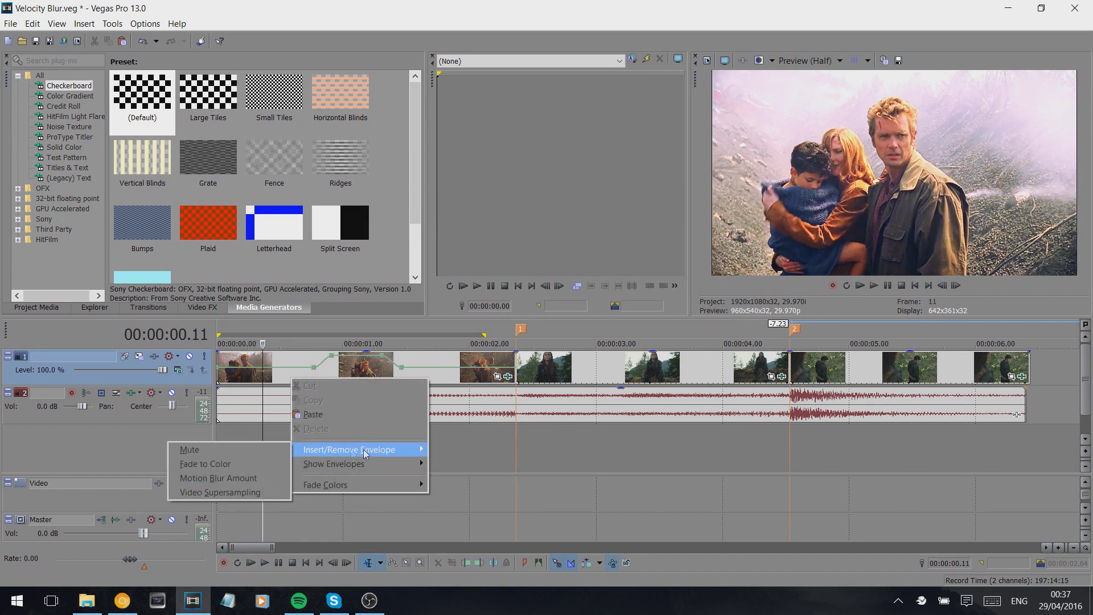
left_click(222, 482)
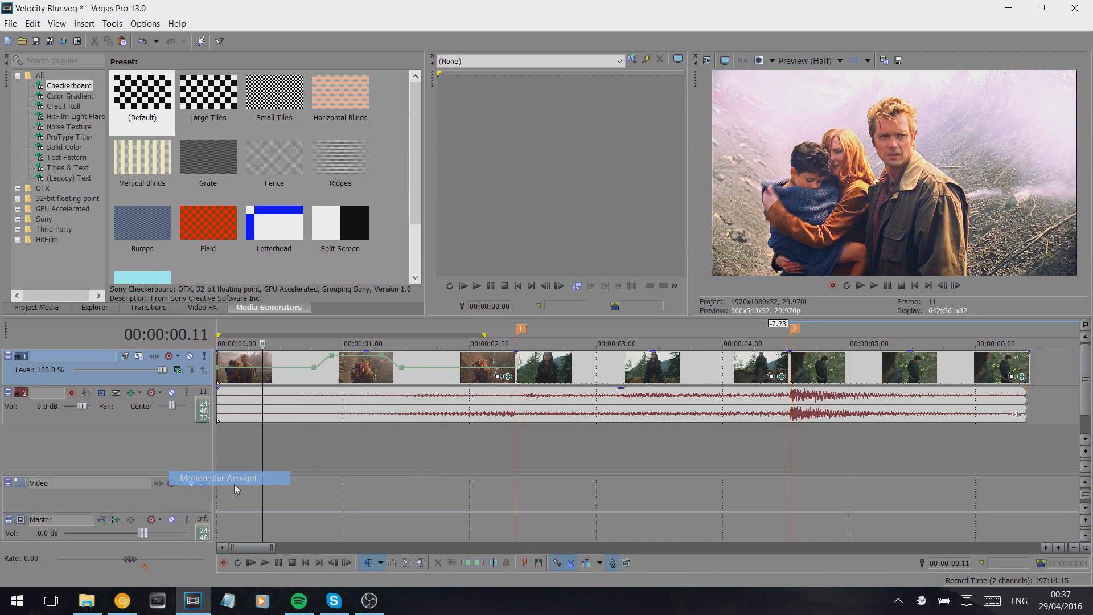
- Add four motion blur points on the video bus envelope, aligned with the first clip's four velocity points
left_click(314, 369)
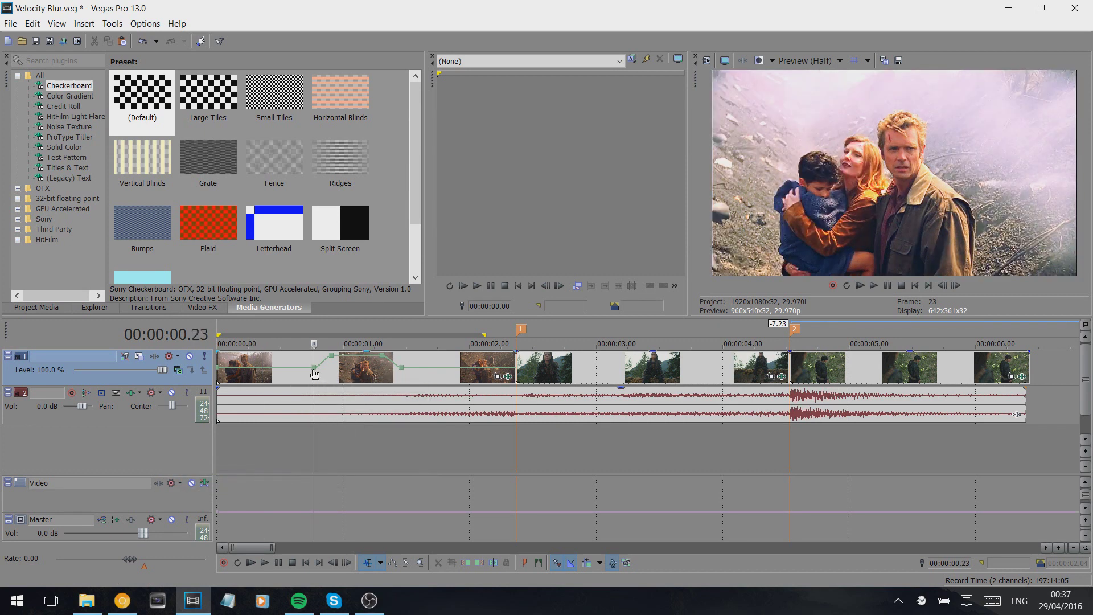
double_click(314, 511)
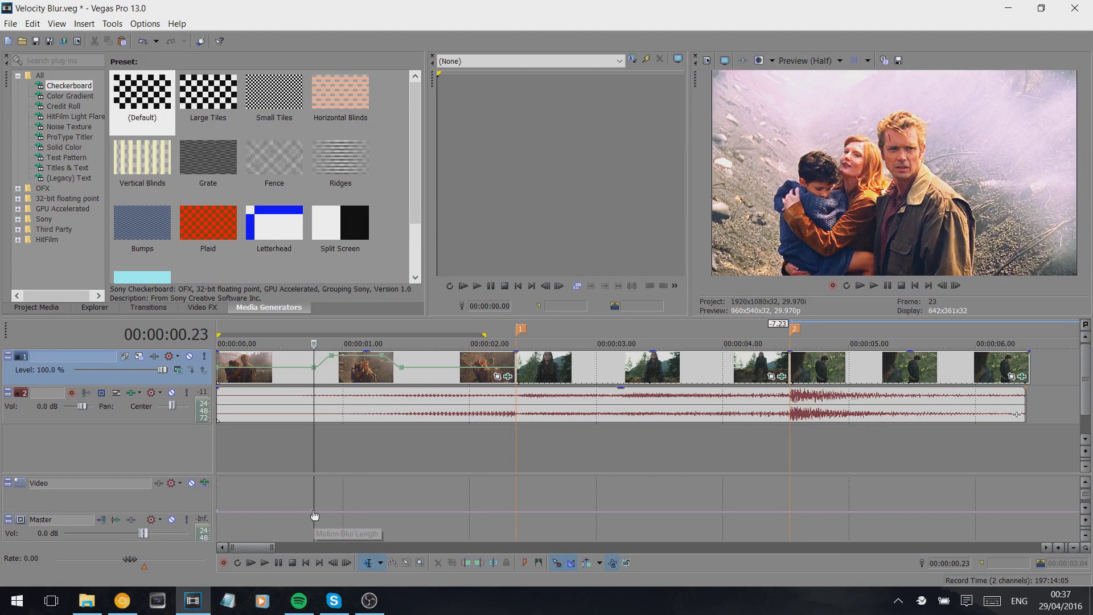
left_click(332, 356)
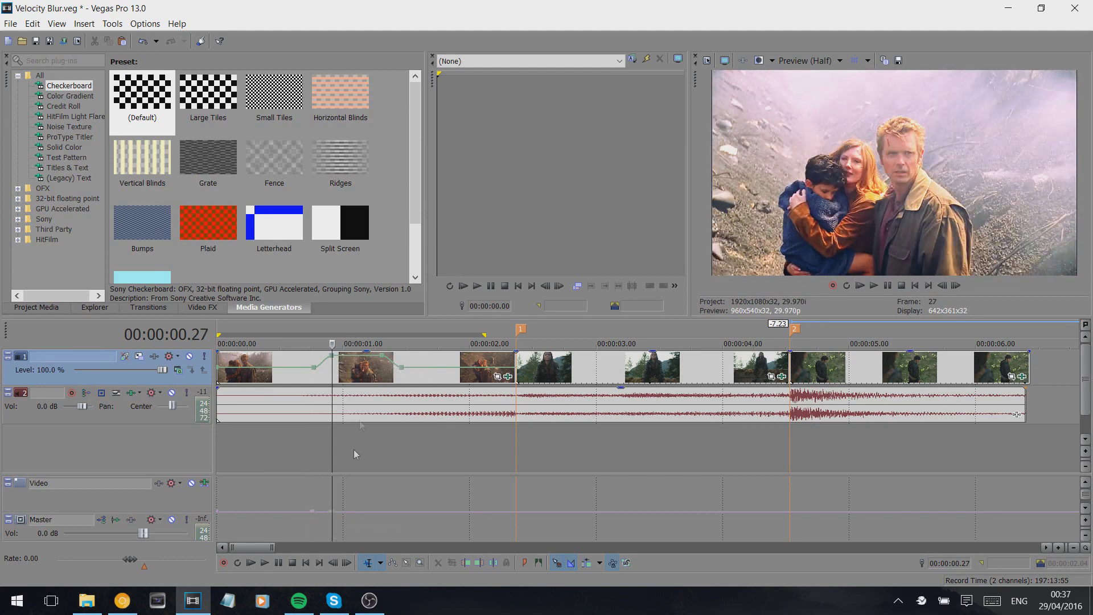
left_click(381, 506)
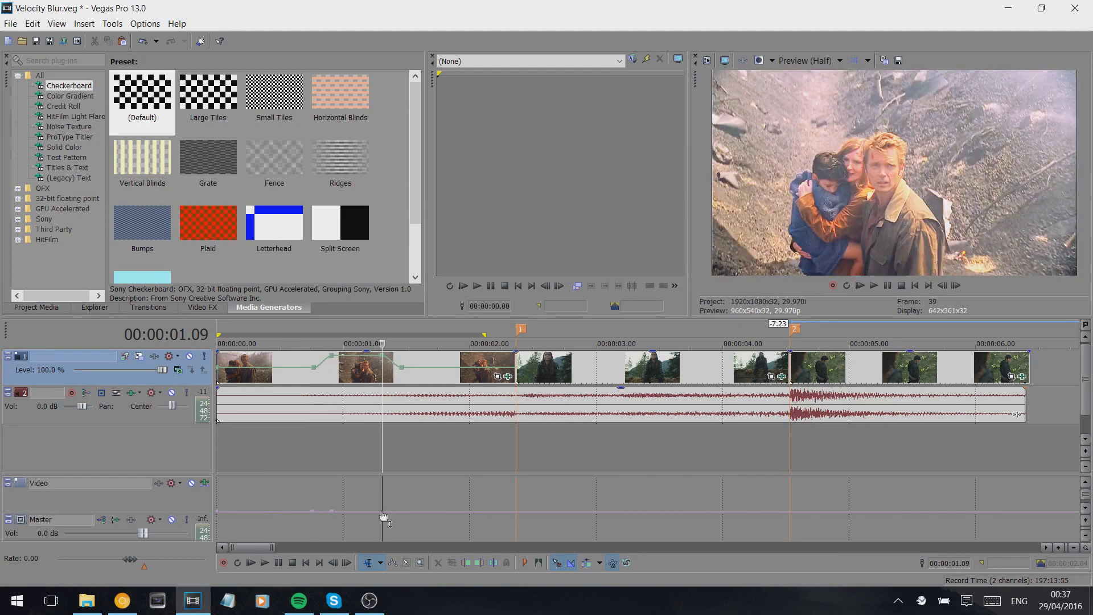
double_click(381, 511)
left_click(402, 438)
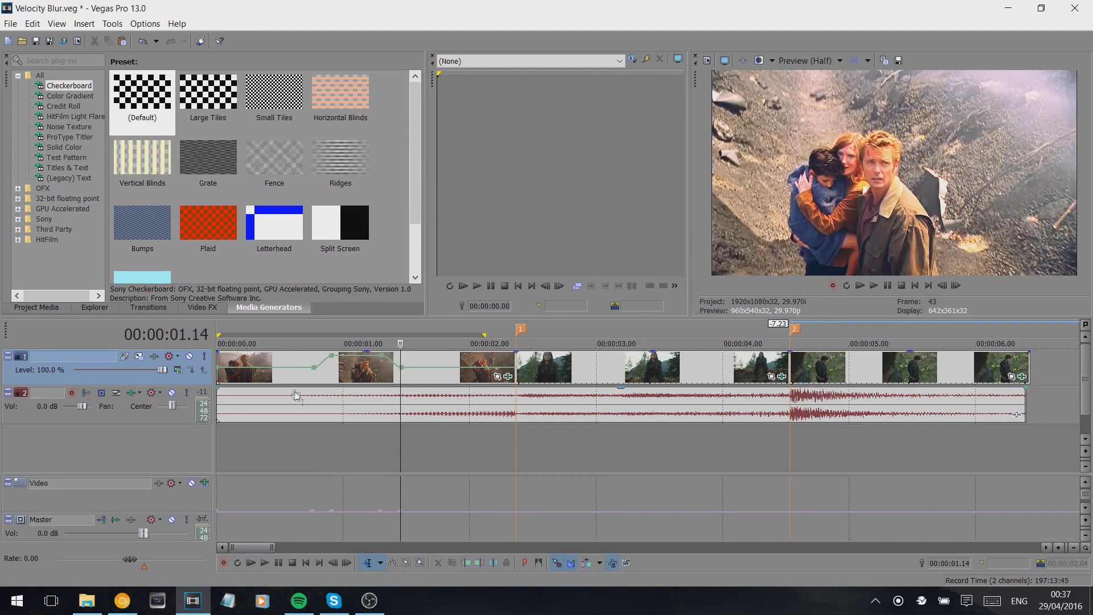
- Raise the motion blur length between the two middle envelope points to slightly above 00:00:00.05, checking the blurred frames
left_click(355, 499)
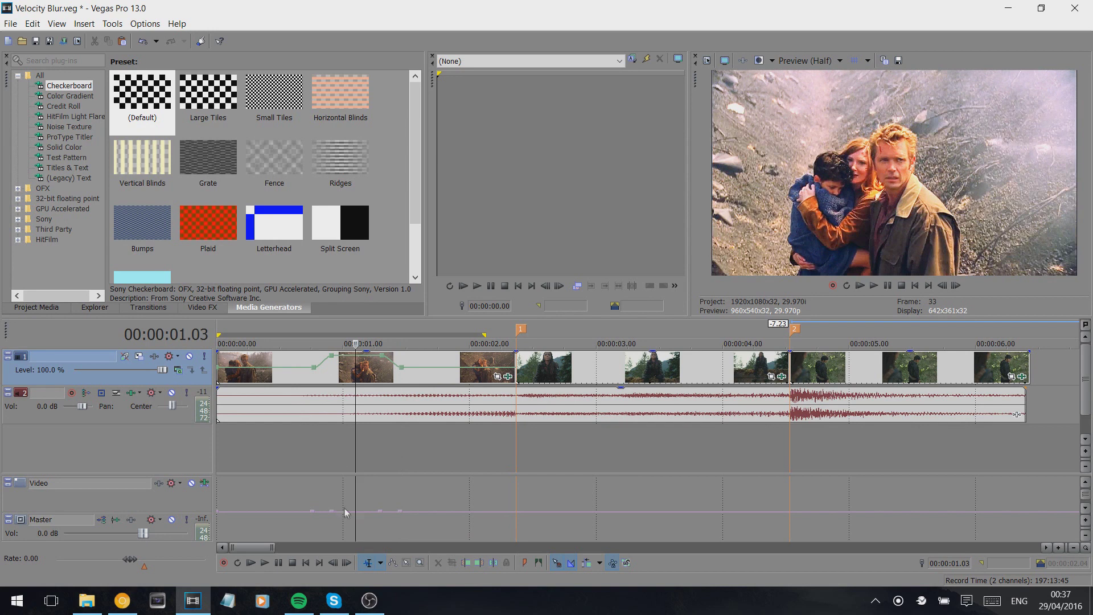
left_click_drag(345, 512, 348, 507)
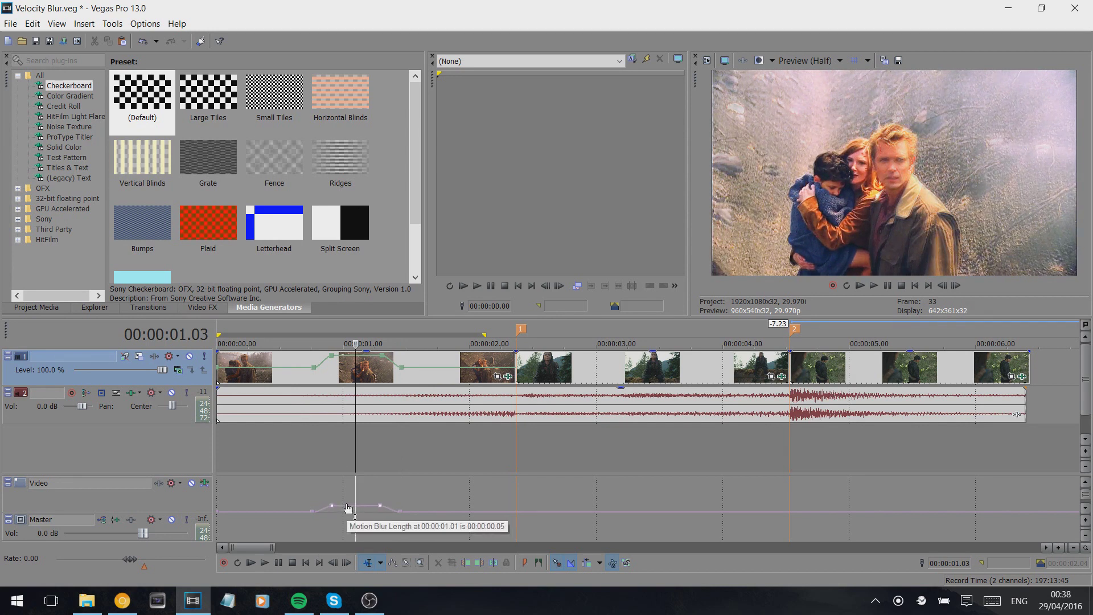
left_click(336, 373)
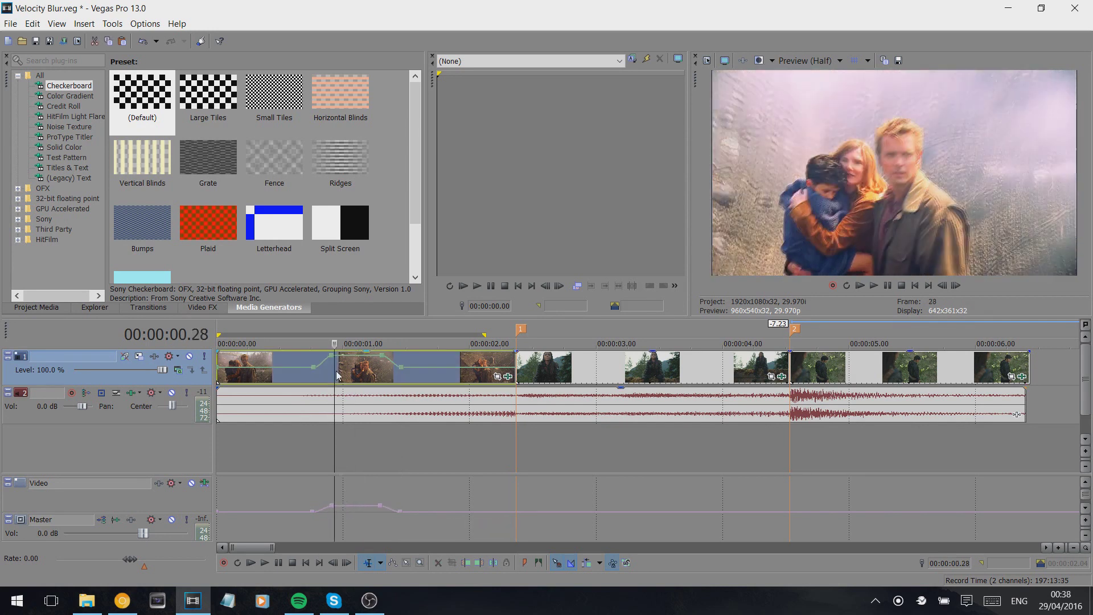
left_click_drag(334, 373, 376, 372)
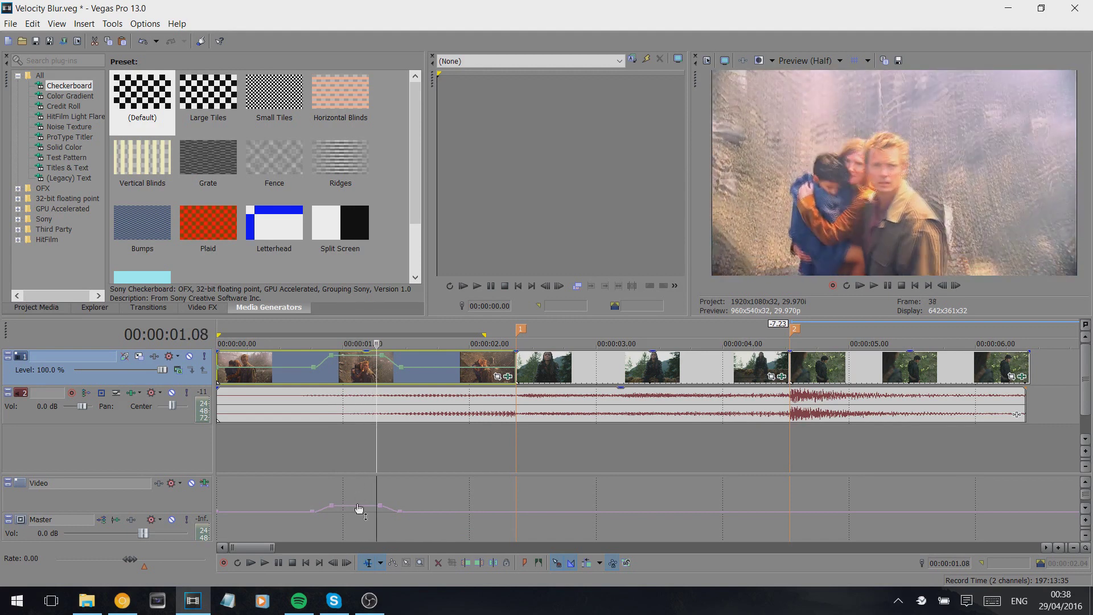
left_click_drag(358, 508, 359, 506)
left_click(347, 490)
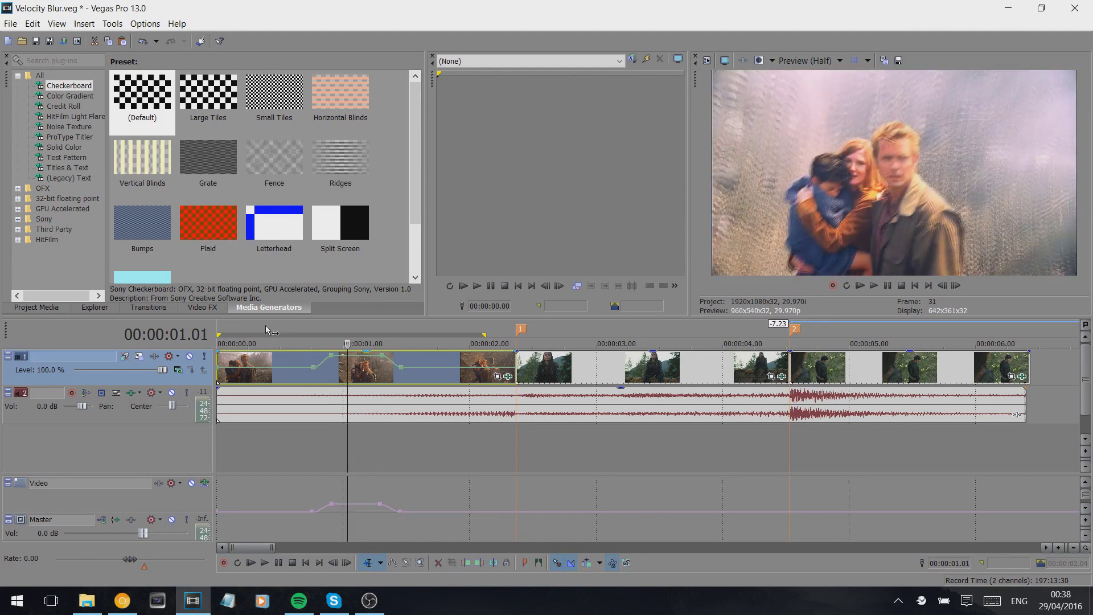
- Mark the range from 00:00:00.12 to 00:00:01.27 and play it to preview the blurred speed-up
left_click_drag(268, 330, 459, 337)
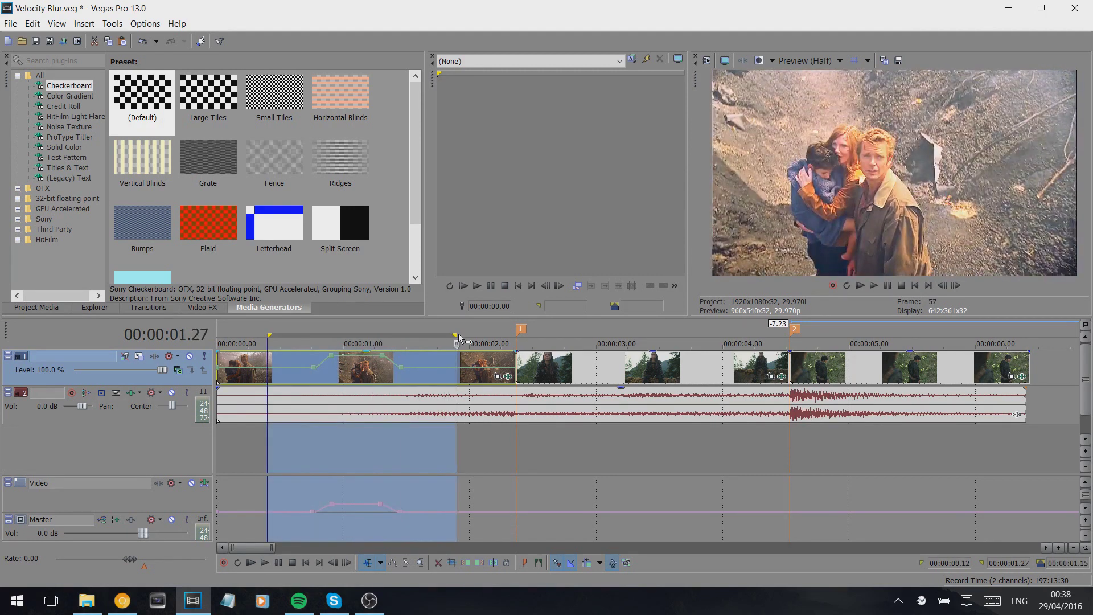
key("space")
key("space")
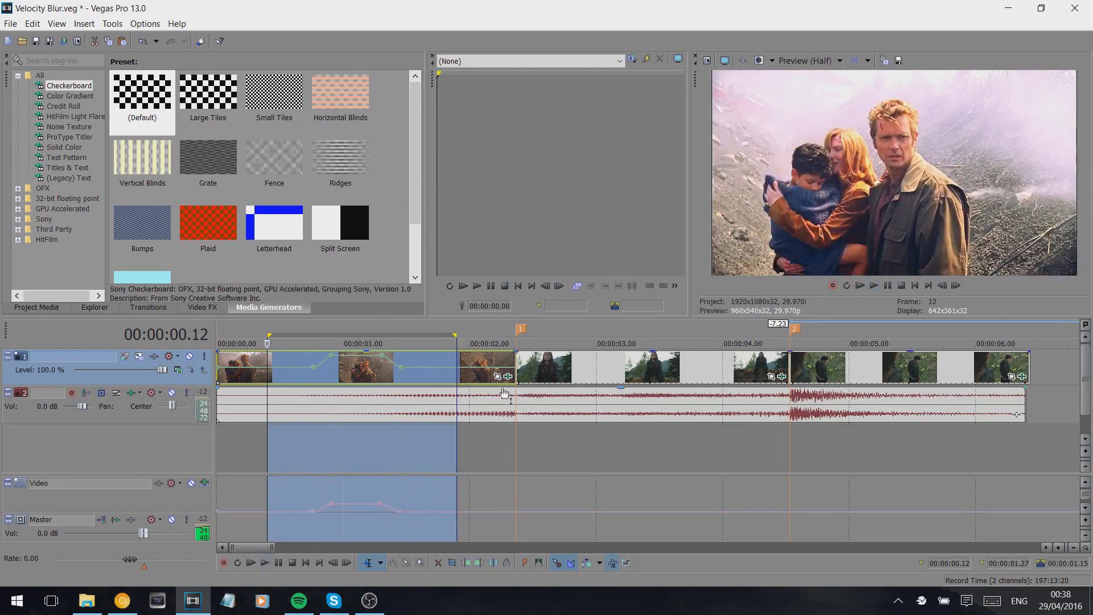
- Insert a Velocity envelope on the second clip, between markers 1 and 2
left_click(529, 371)
left_click(595, 365)
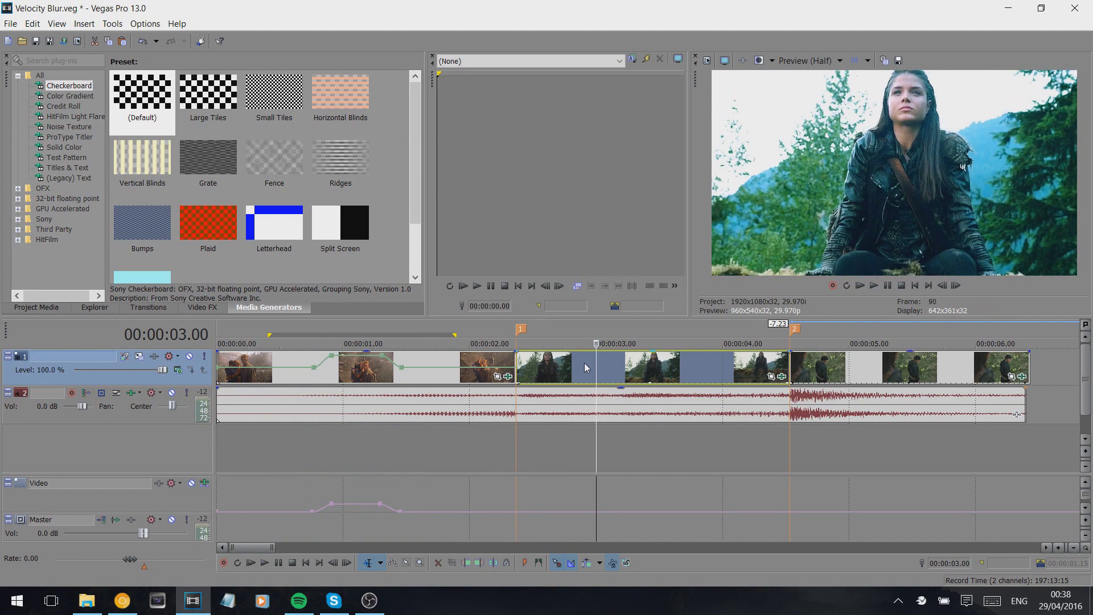
right_click(581, 367)
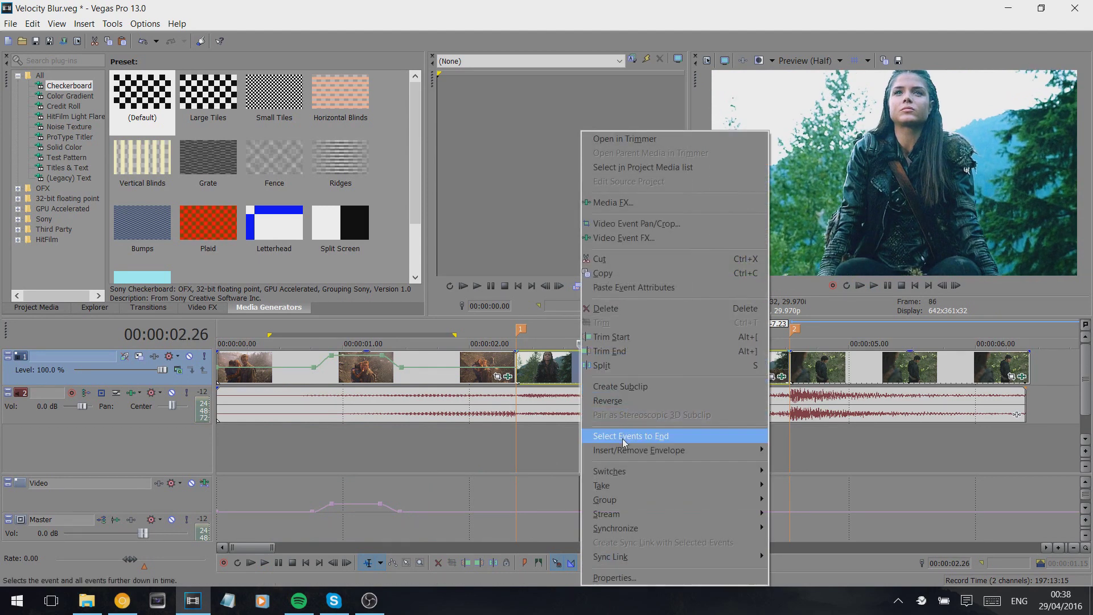
mouse_move(638, 450)
left_click(515, 450)
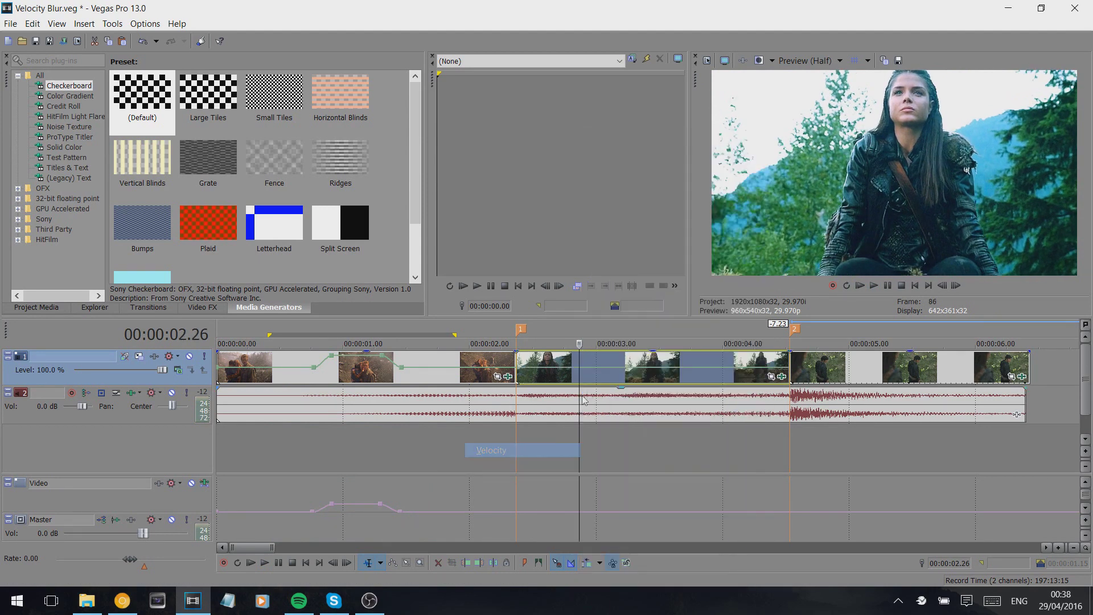
- Add four velocity points to the second clip between 00:00:03.00 and 00:00:03.21 and raise the middle pair to about 217 %
left_click(597, 373)
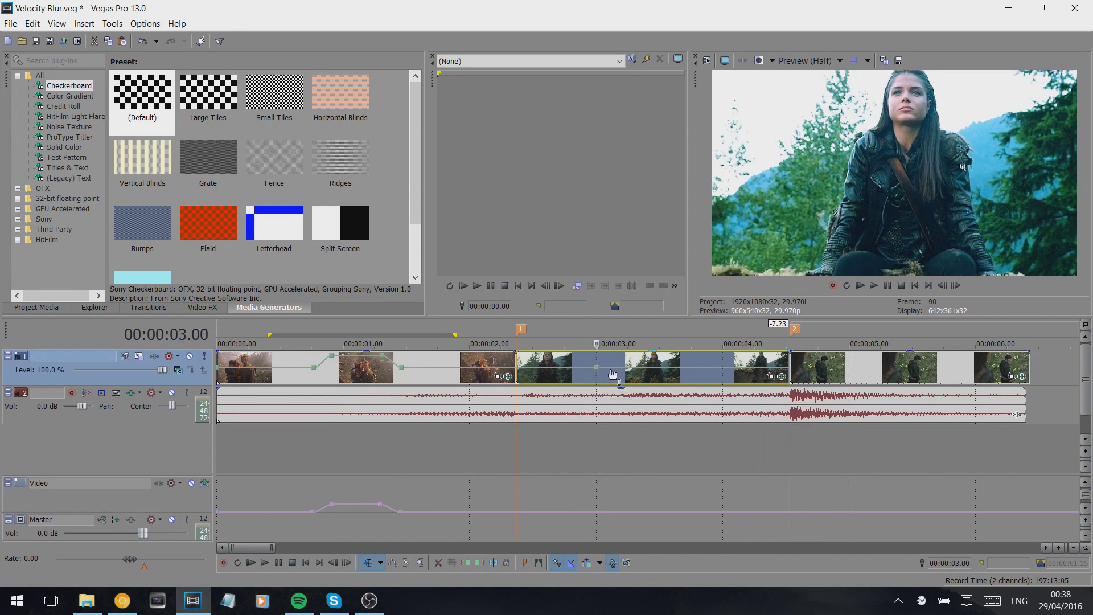
left_click(616, 371)
left_click(663, 371)
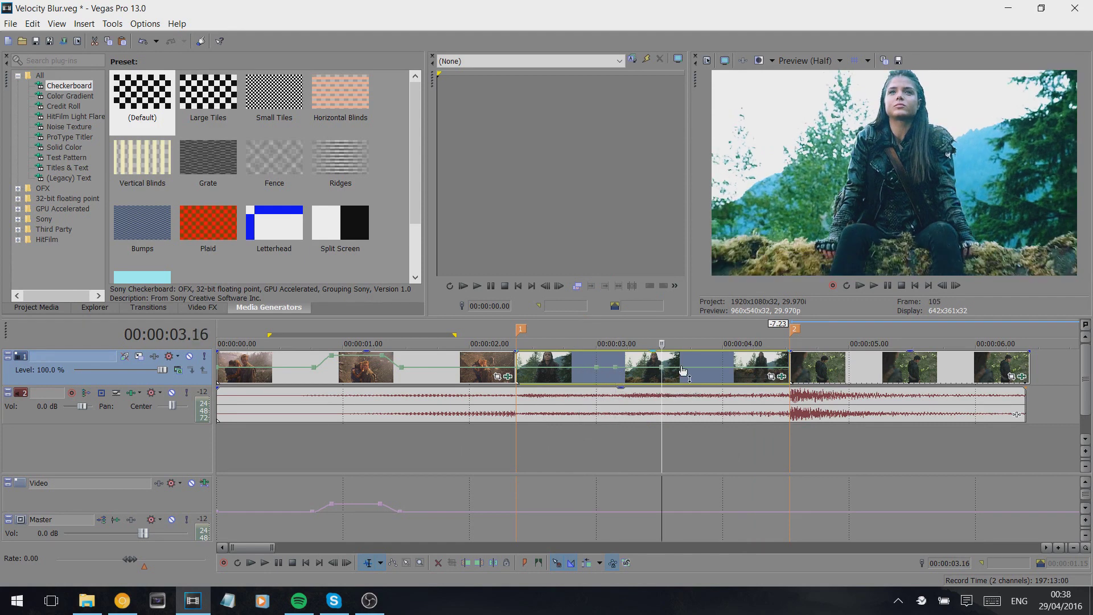
left_click(680, 371)
left_click_drag(613, 373, 633, 362)
left_click(622, 372)
- Add four motion blur points on the video bus, aligned with the second clip's velocity points, and raise the blur between the middle pair
left_click(596, 371)
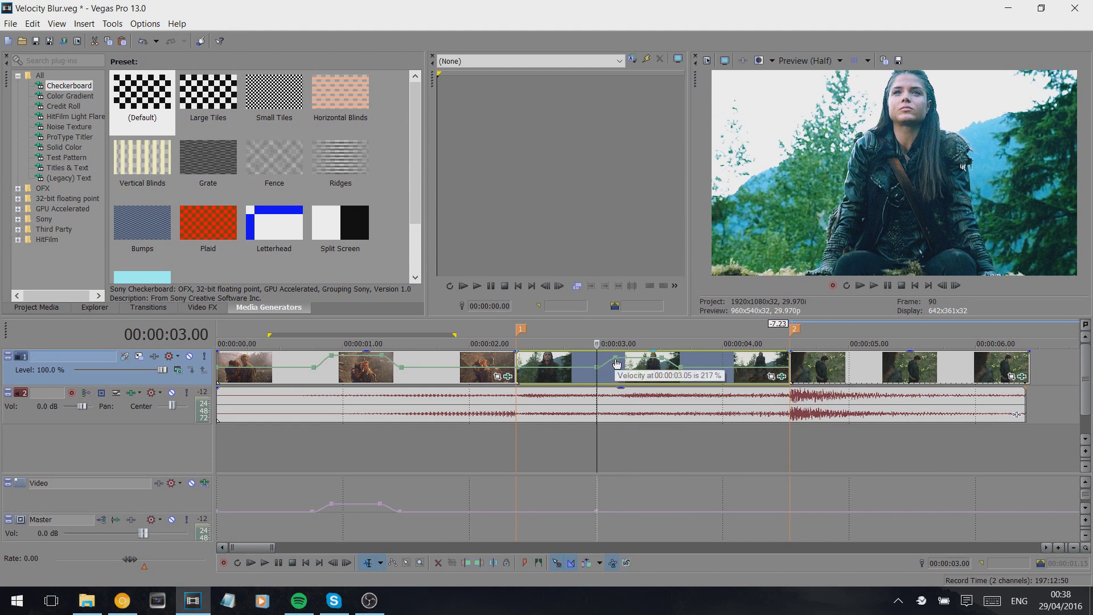
left_click(615, 503)
double_click(697, 340)
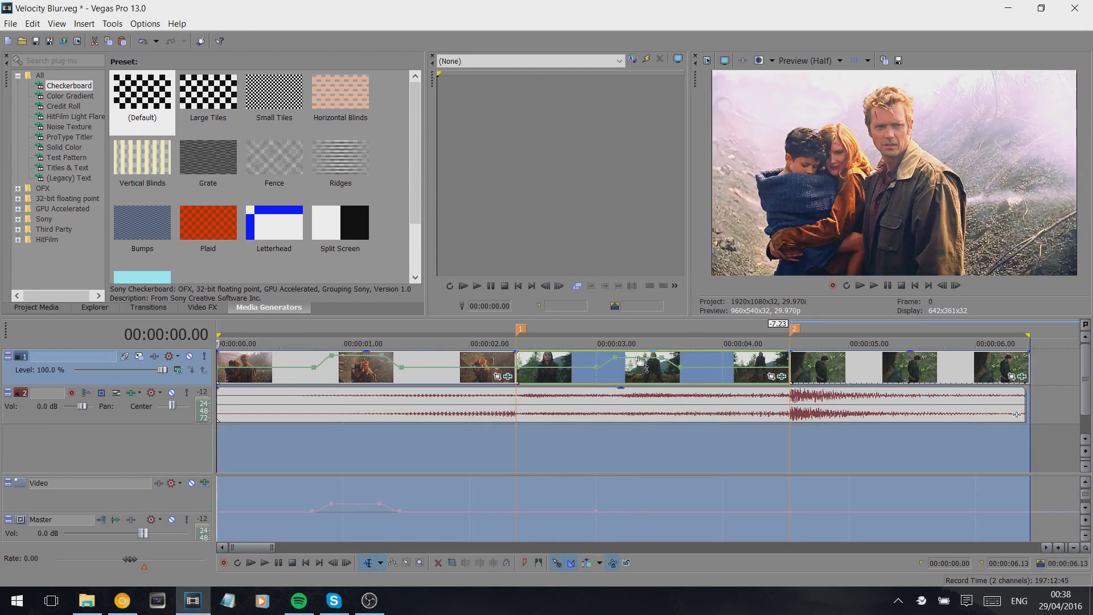
left_click(618, 444)
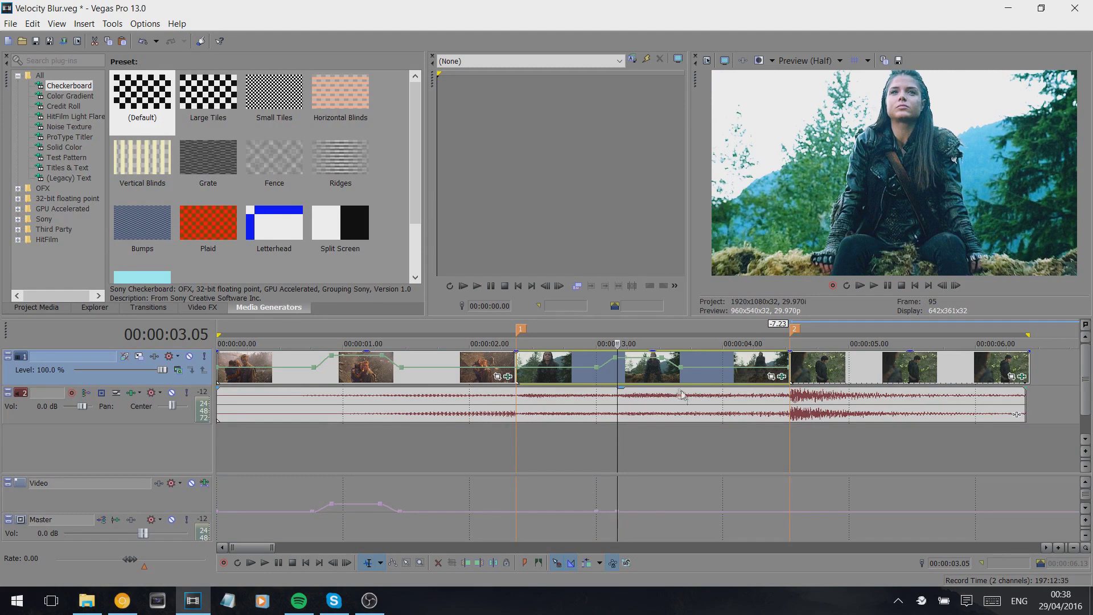
left_click(660, 374)
left_click(663, 444)
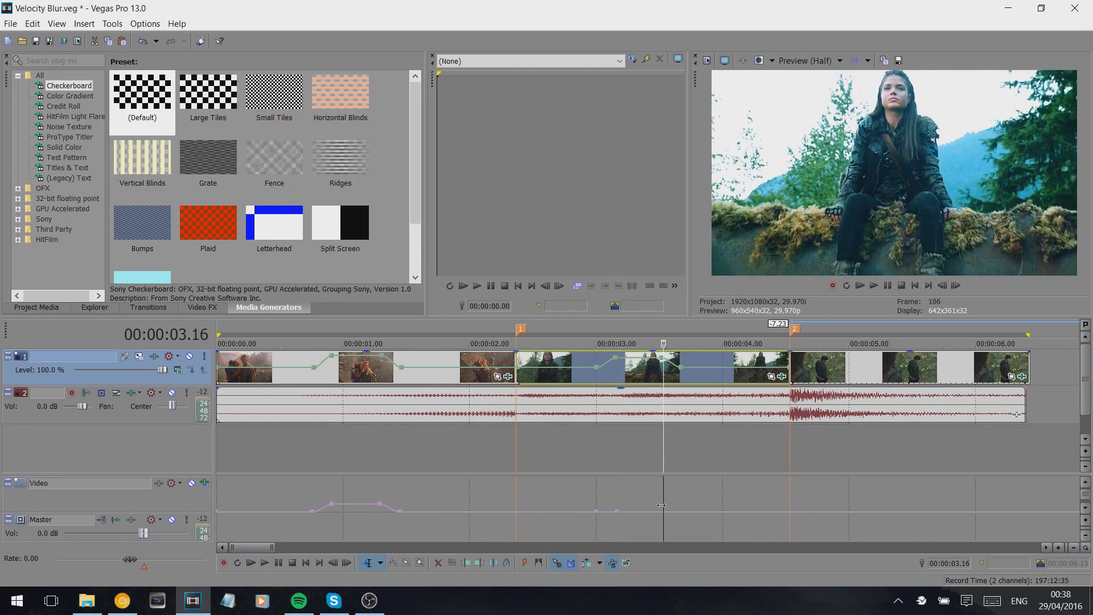
left_click(681, 384)
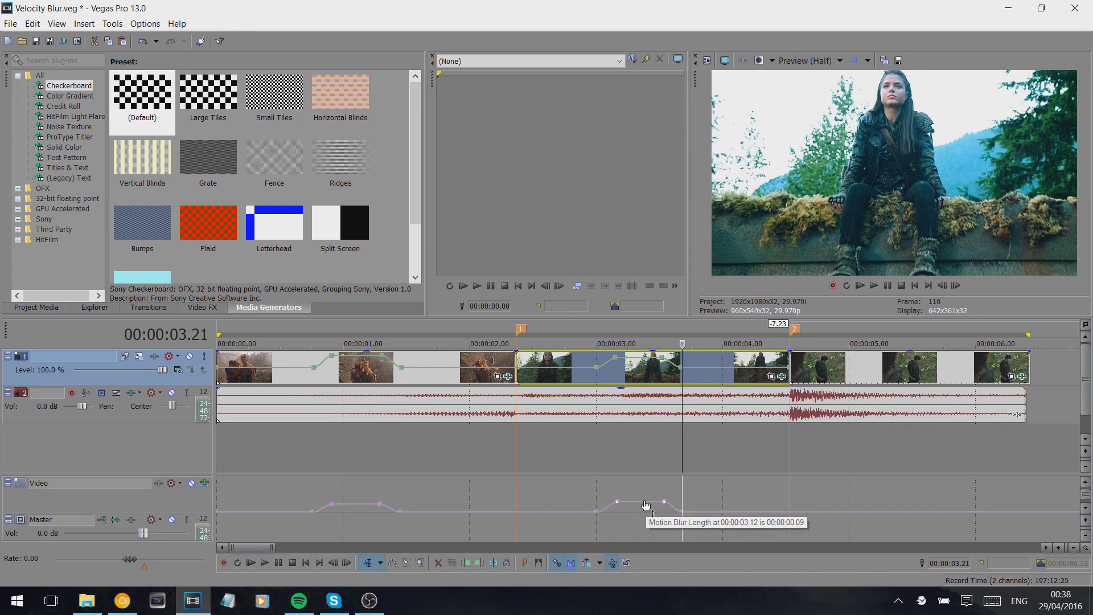
mouse_move(631, 511)
left_mouse_down()
mouse_move(631, 488)
mouse_move(633, 509)
left_mouse_up()
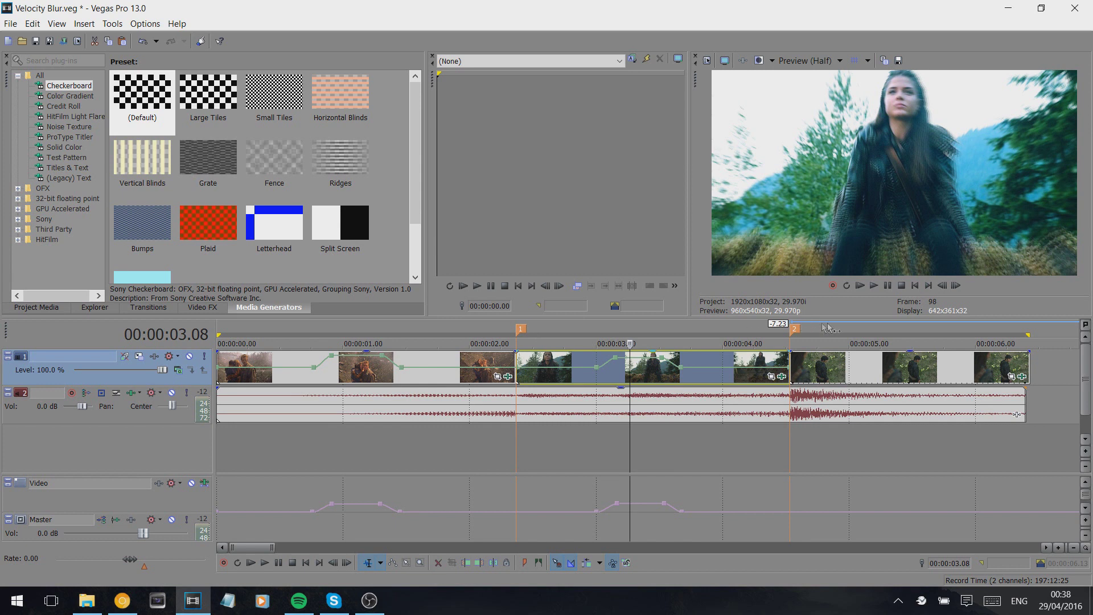
- Play the range from the project start to 00:00:04.26, and raise the second clip's motion blur plateau slightly
left_click_drag(832, 328, 48, 324)
key("space")
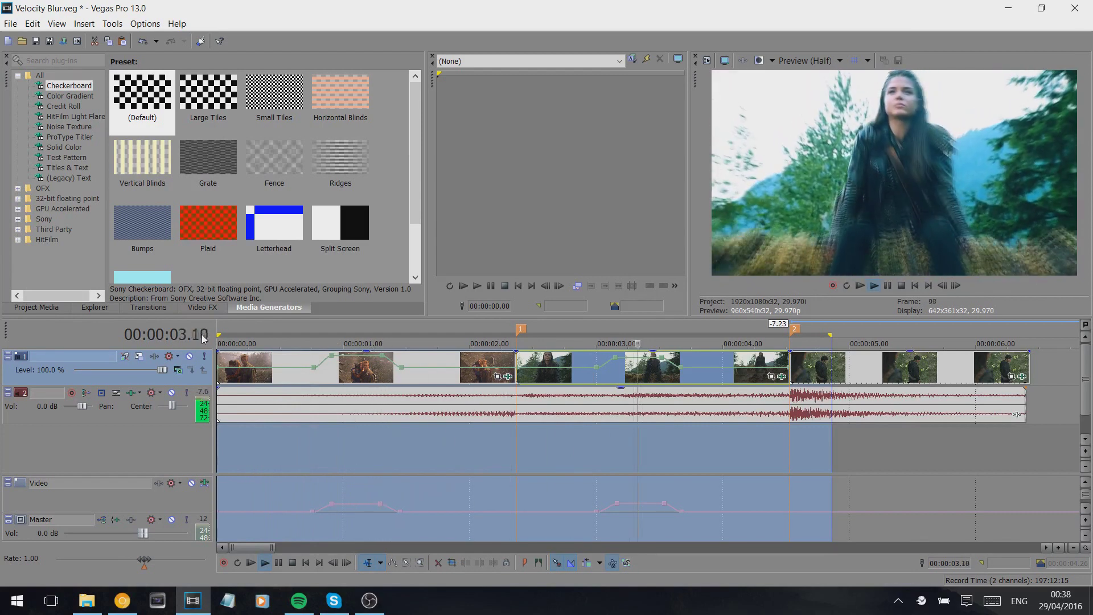
left_click(630, 435)
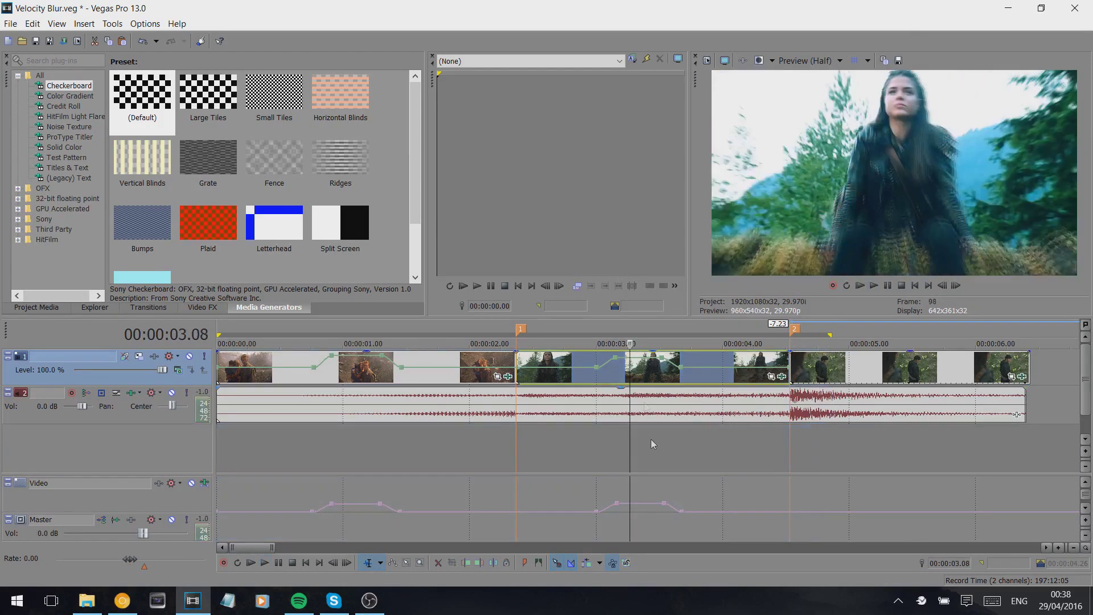
left_click_drag(642, 507, 643, 502)
- Insert a Velocity envelope on the third clip, starting at marker 2
left_click(796, 376)
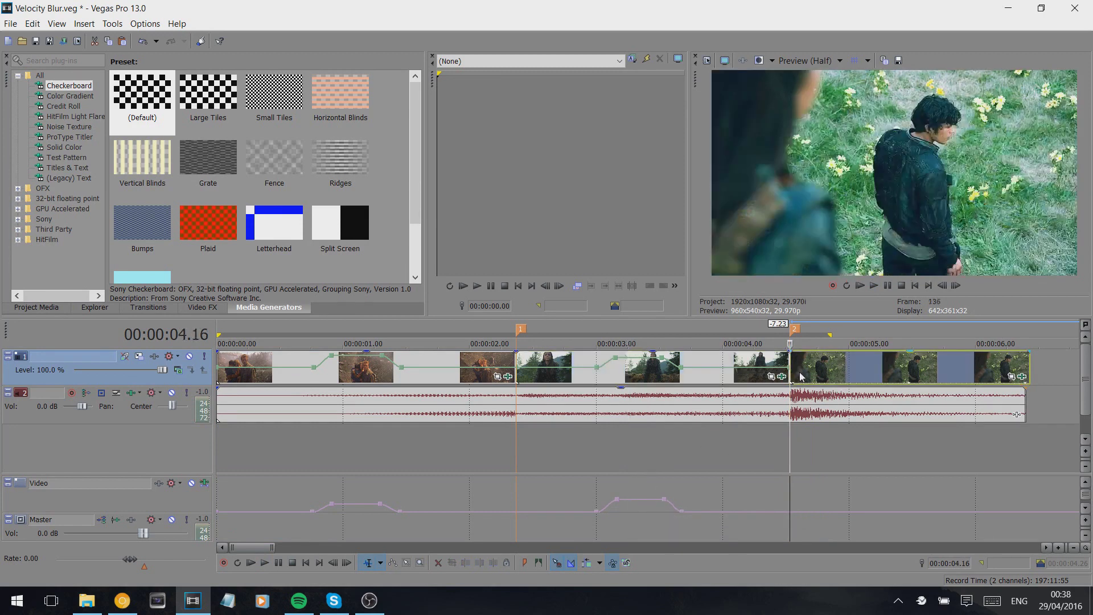
right_click(796, 376)
mouse_move(848, 450)
left_click(749, 449)
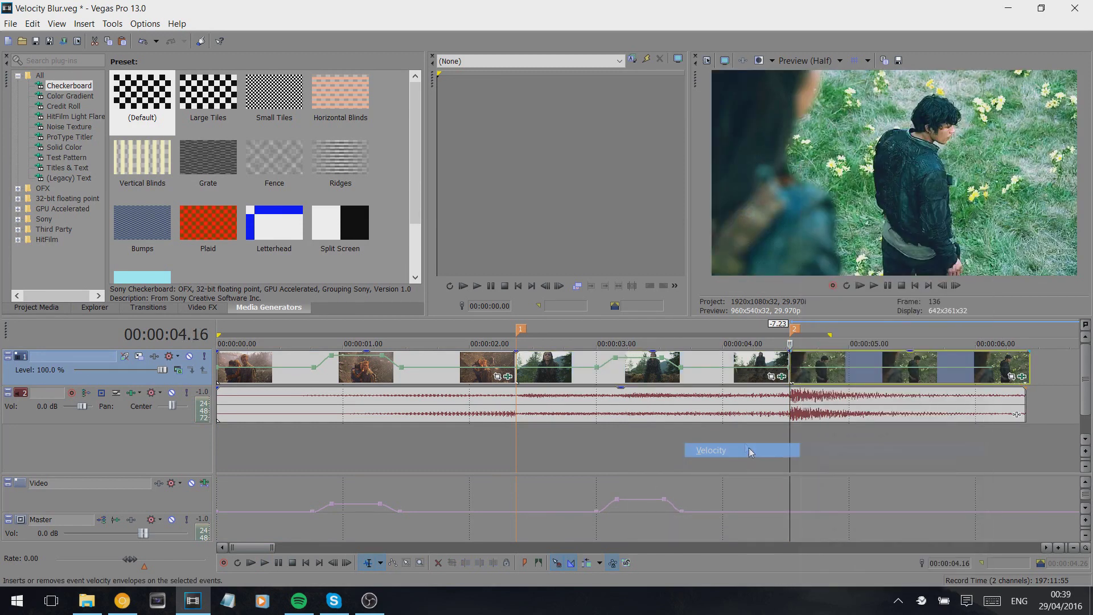
- Add velocity points near the third clip's start and raise its opening section to about 300 %, with the ramp down ending near 00:00:04.28
scroll(857, 359, "up", 1)
left_click(697, 371)
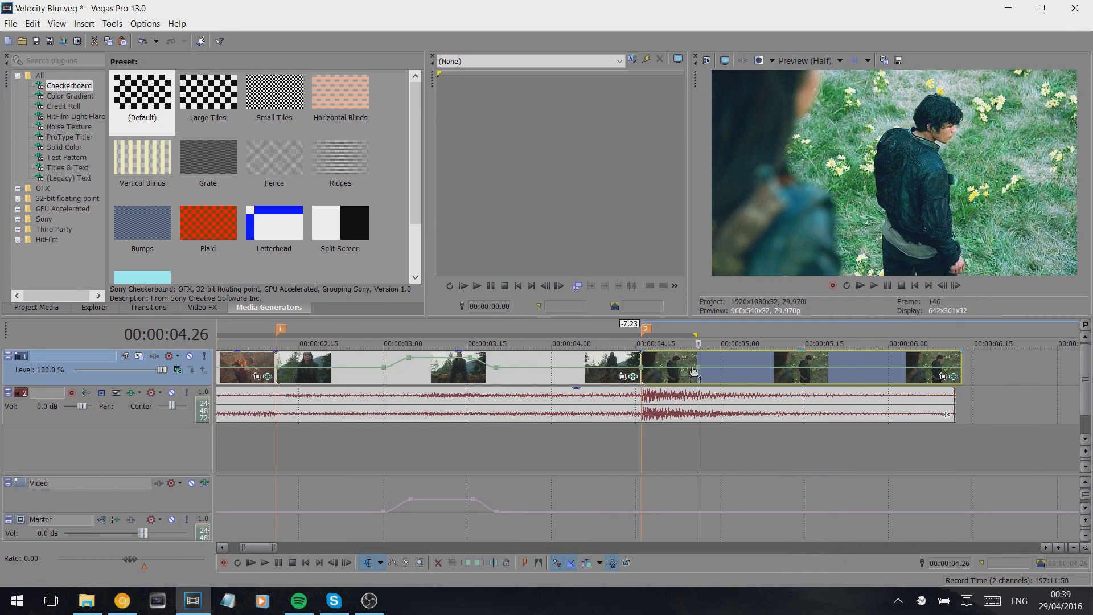
left_click(683, 371)
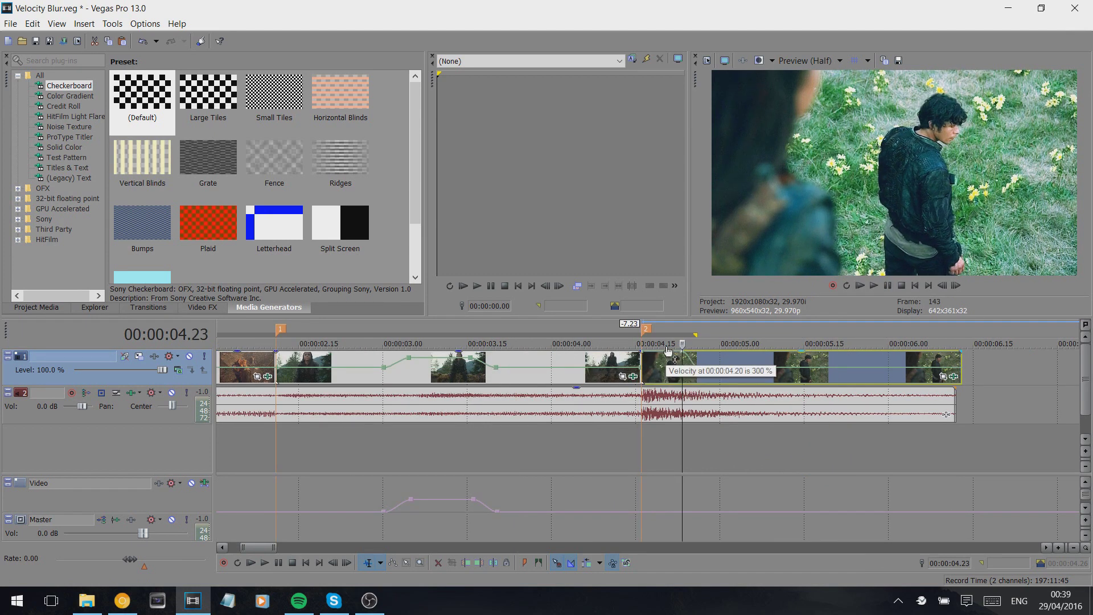
left_click(653, 373)
left_click_drag(658, 367, 741, 371)
left_click(659, 371)
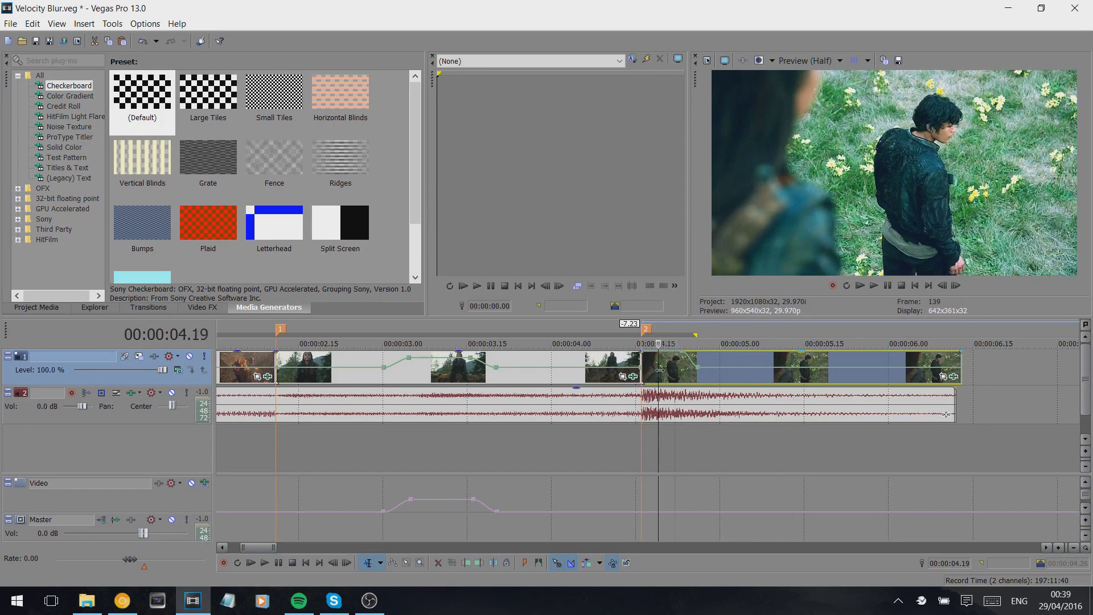
left_click(732, 371)
left_click(693, 371)
left_click(687, 370)
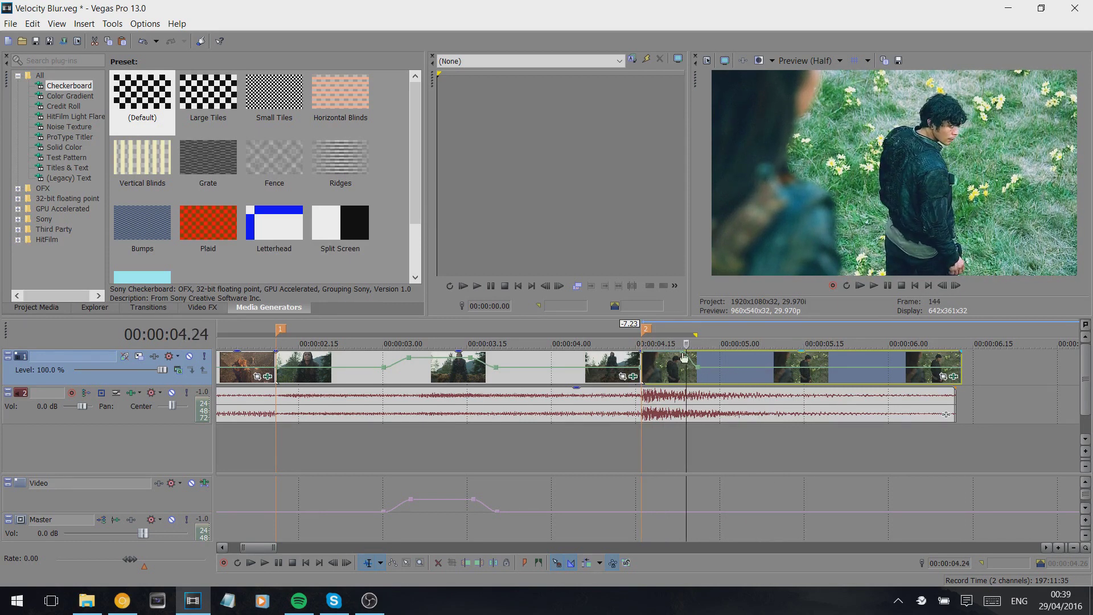
mouse_move(683, 353)
left_mouse_down()
mouse_move(706, 369)
mouse_move(704, 353)
left_mouse_up()
- Add four motion blur points on the video bus around the third clip's fast opening, raise the middle pair, and scrub through the result
left_click(643, 515)
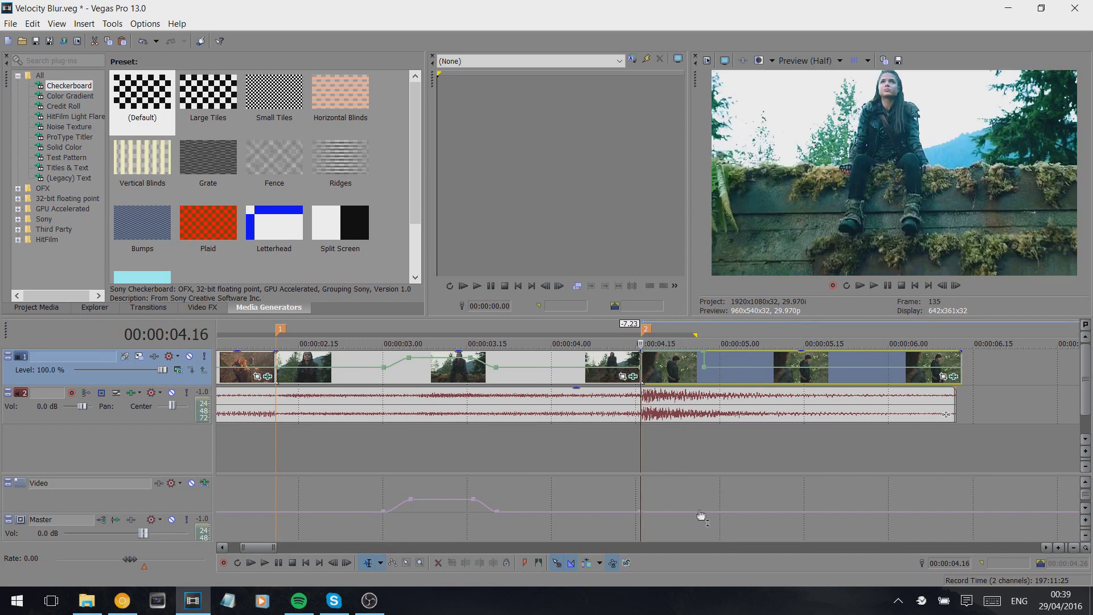
left_click(700, 516)
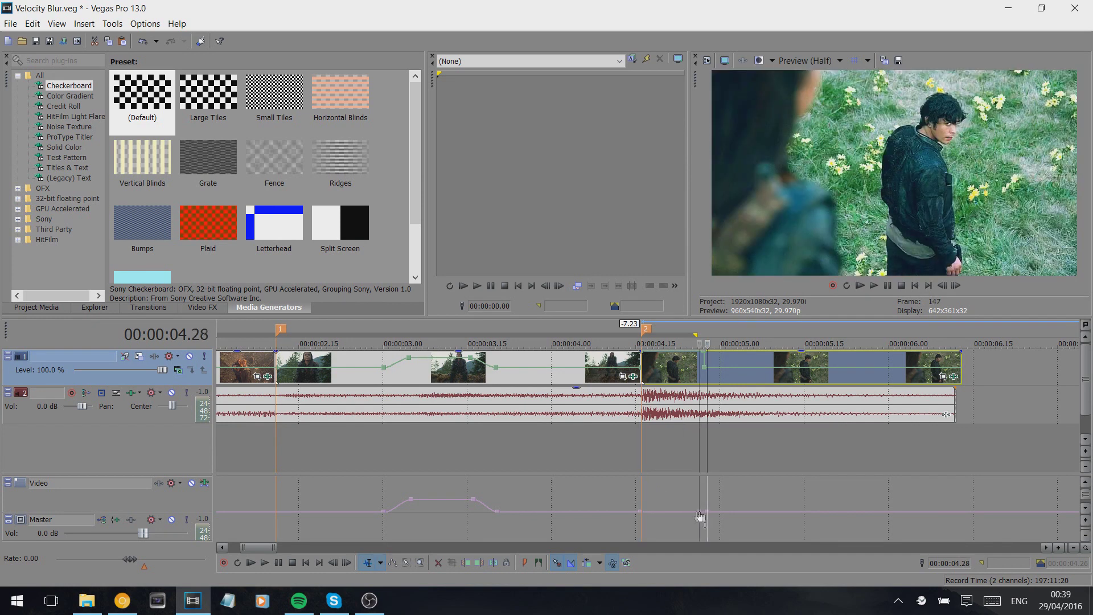
left_click(650, 516)
left_click_drag(658, 517, 668, 497)
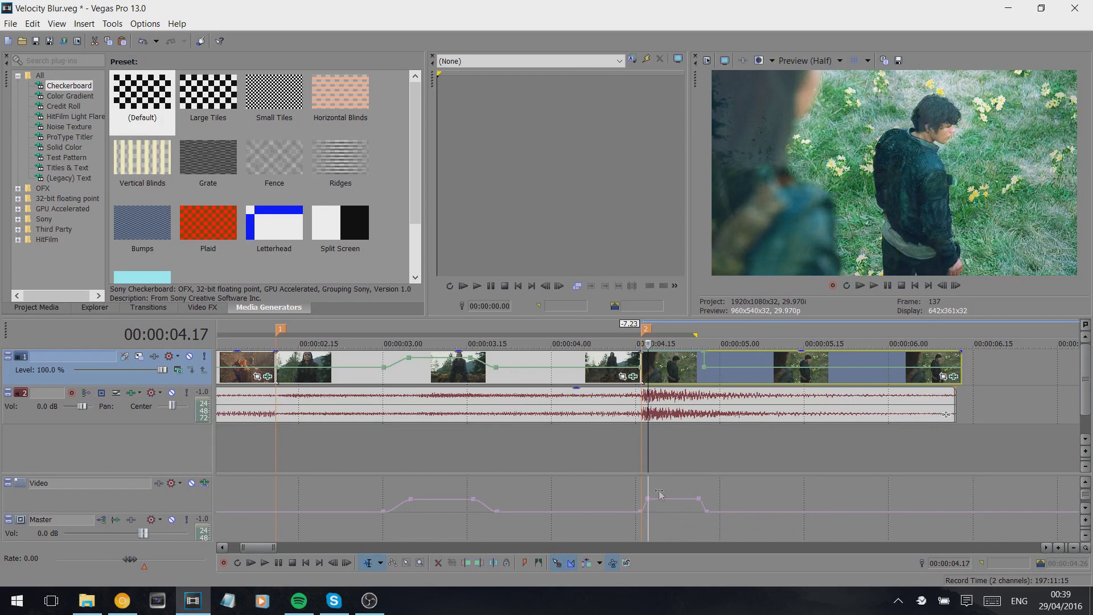
left_click_drag(658, 343, 737, 362)
- Mark the whole project up to 00:00:06.13, build a dynamic RAM preview of it and play it through
scroll(915, 362, "down", 3)
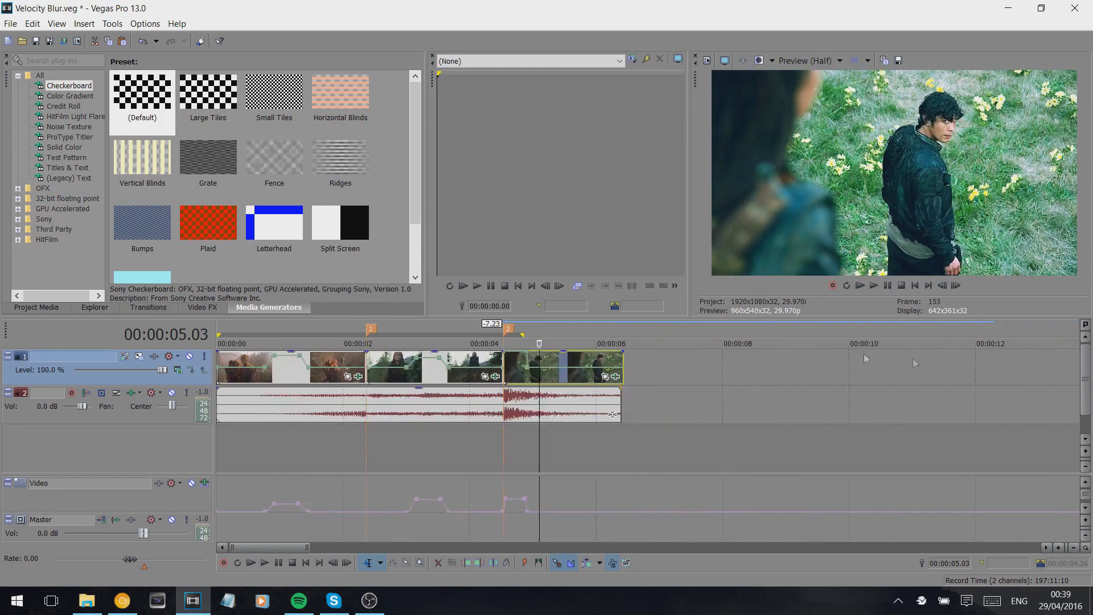
double_click(684, 334)
key("shift+b")
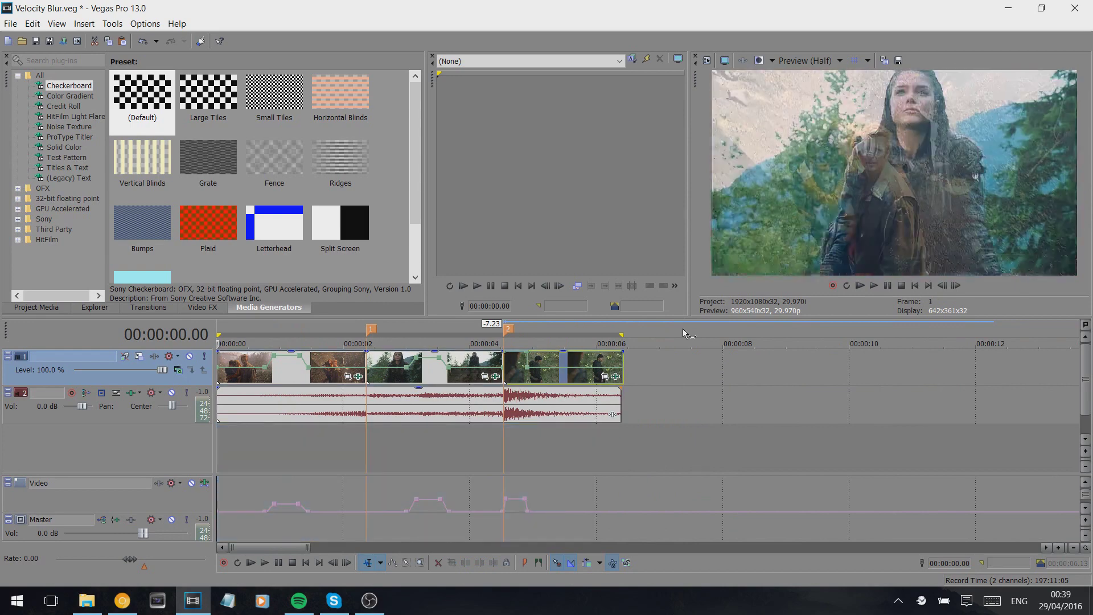
key("space")
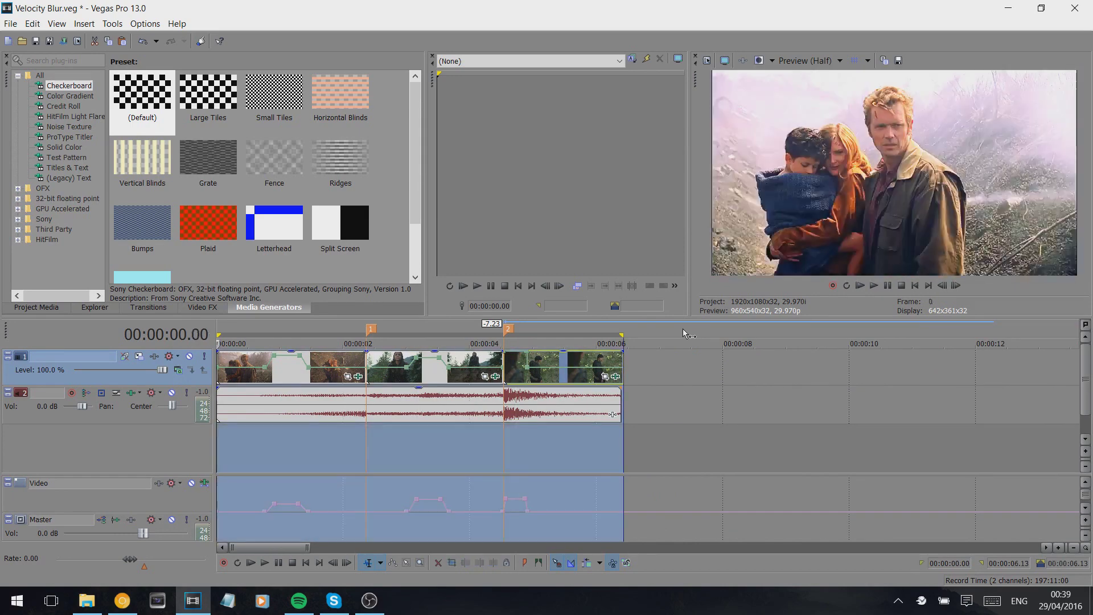
key("space")
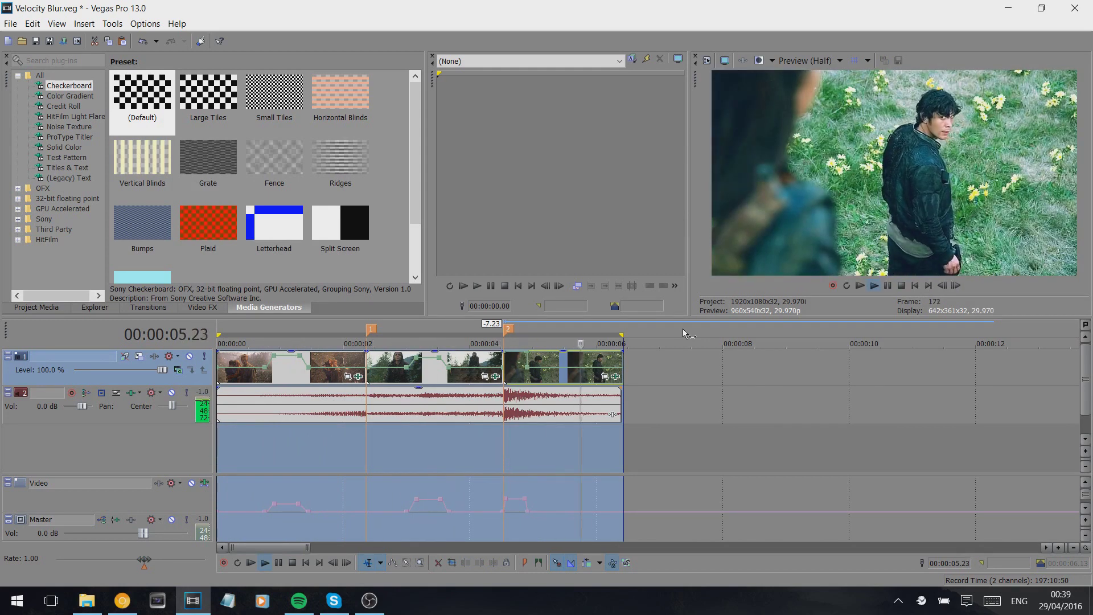
- Slightly lower the motion blur length between the middle bus envelope points at the third clip, around 00:00:04.21
left_click(514, 376)
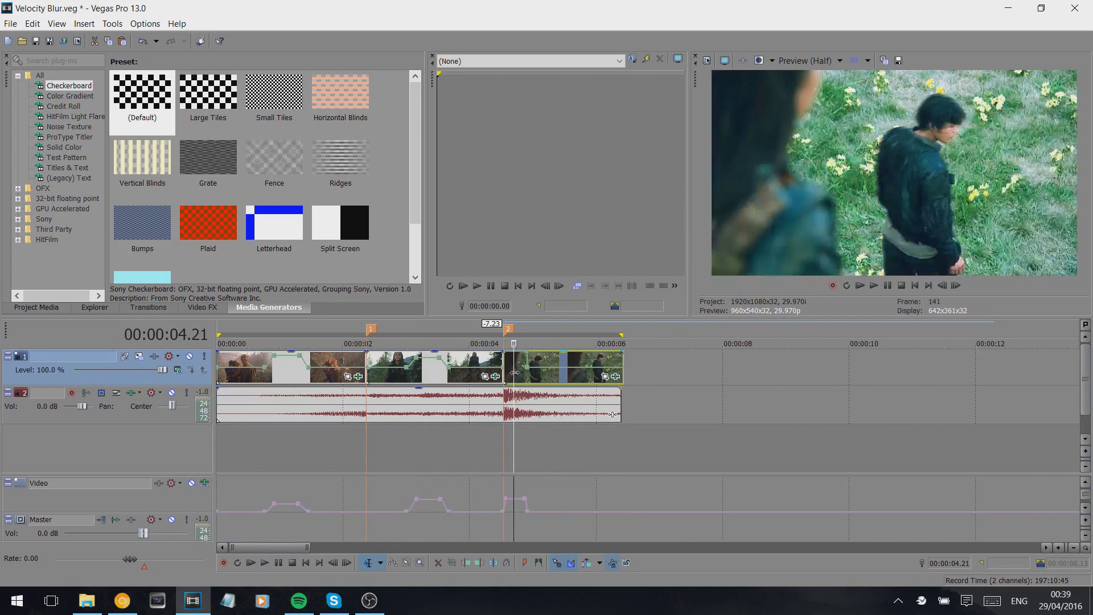
left_click_drag(517, 502, 516, 506)
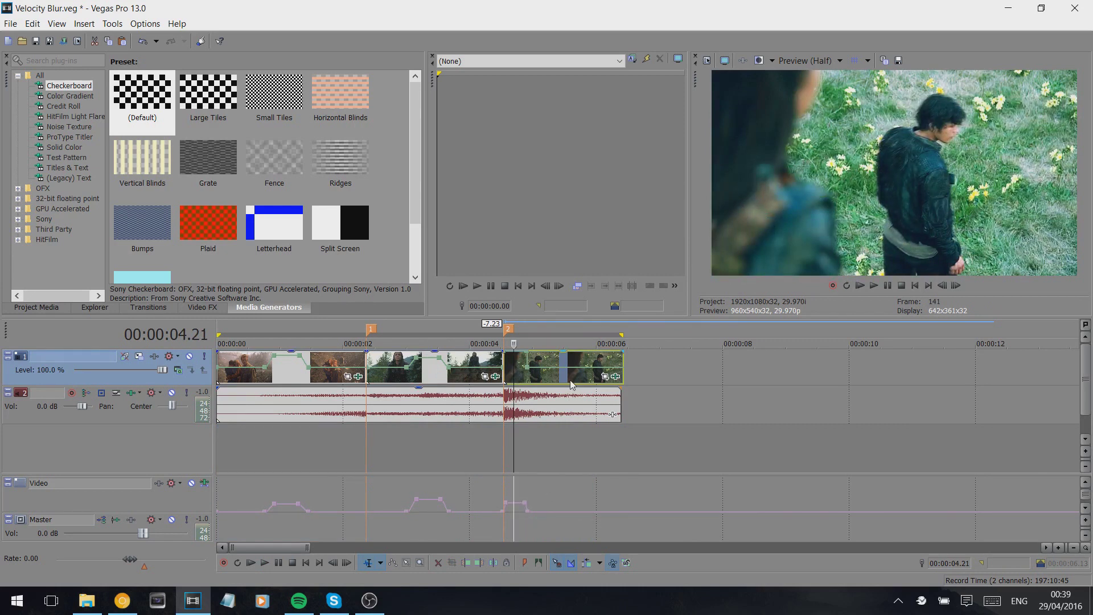